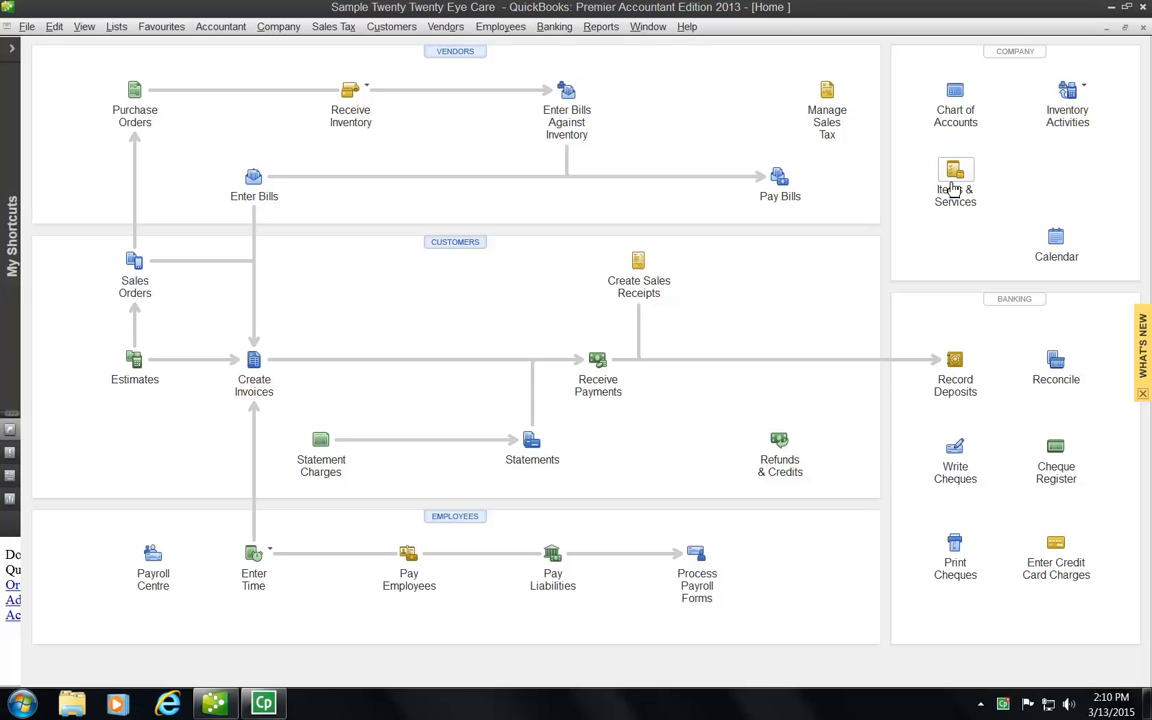
Step: Open the Chart of Accounts and start a new account from the Account menu
left_click(956, 100)
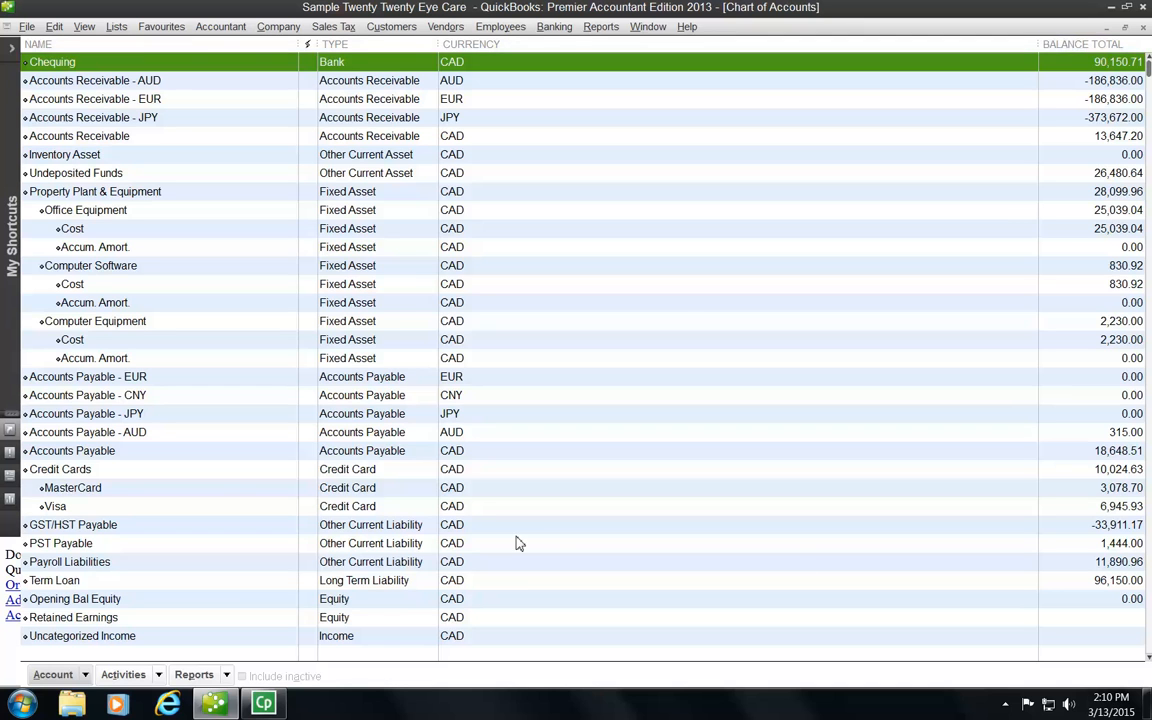
left_click(86, 676)
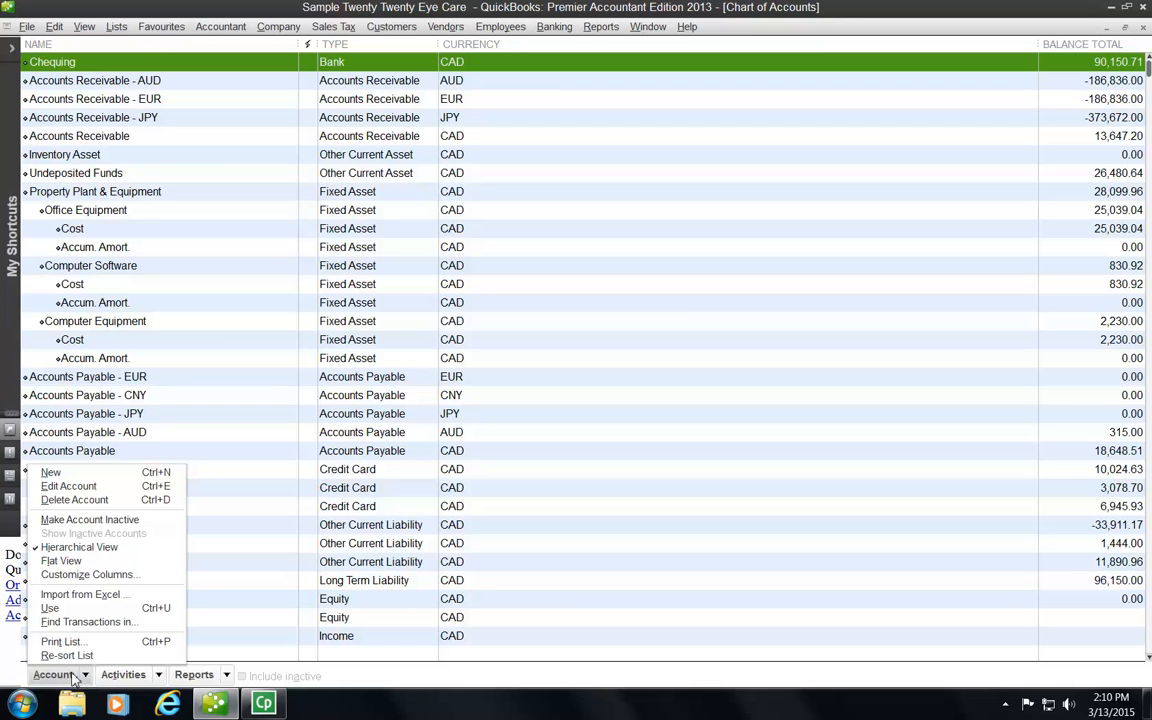
left_click(87, 678)
left_click(87, 677)
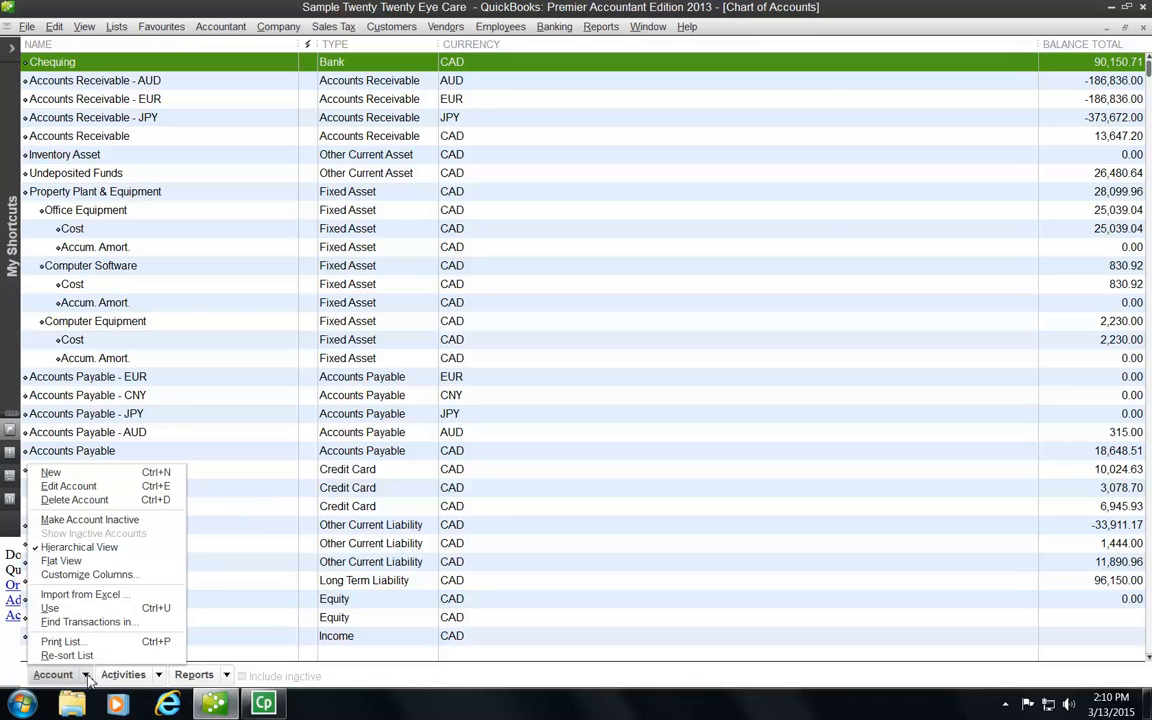
left_click(52, 473)
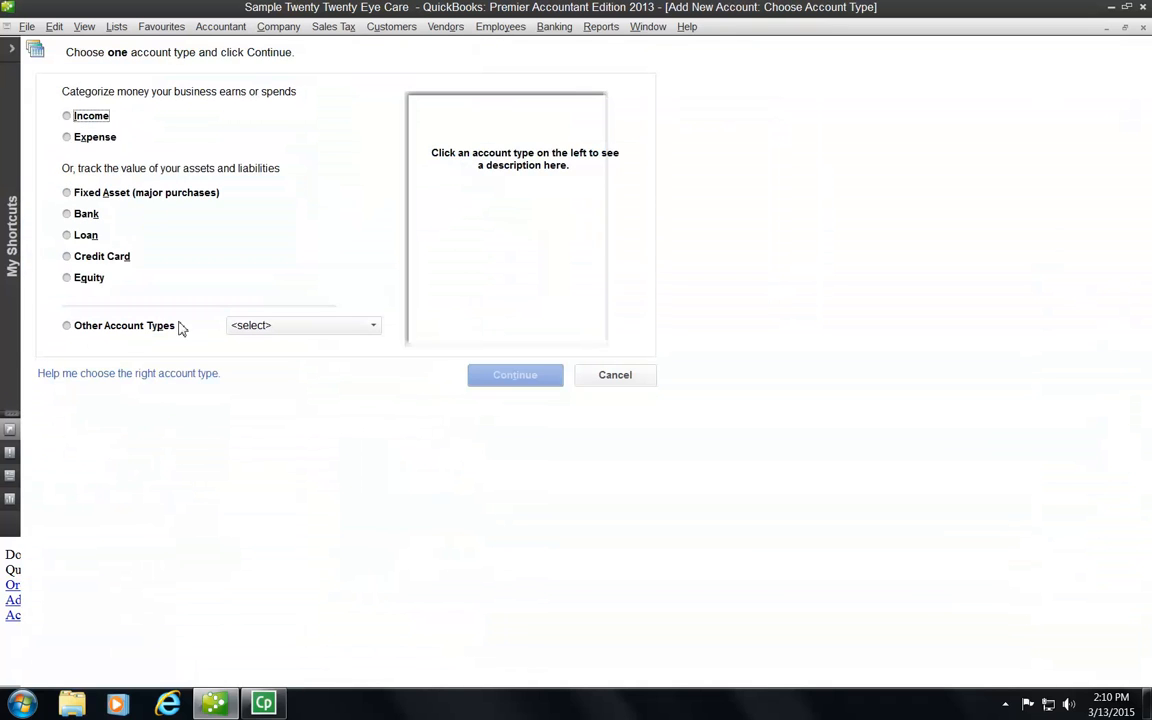
Step: Create an Expense account named Bookkeeping Services with sales tax code G (GST Only)
left_click(67, 137)
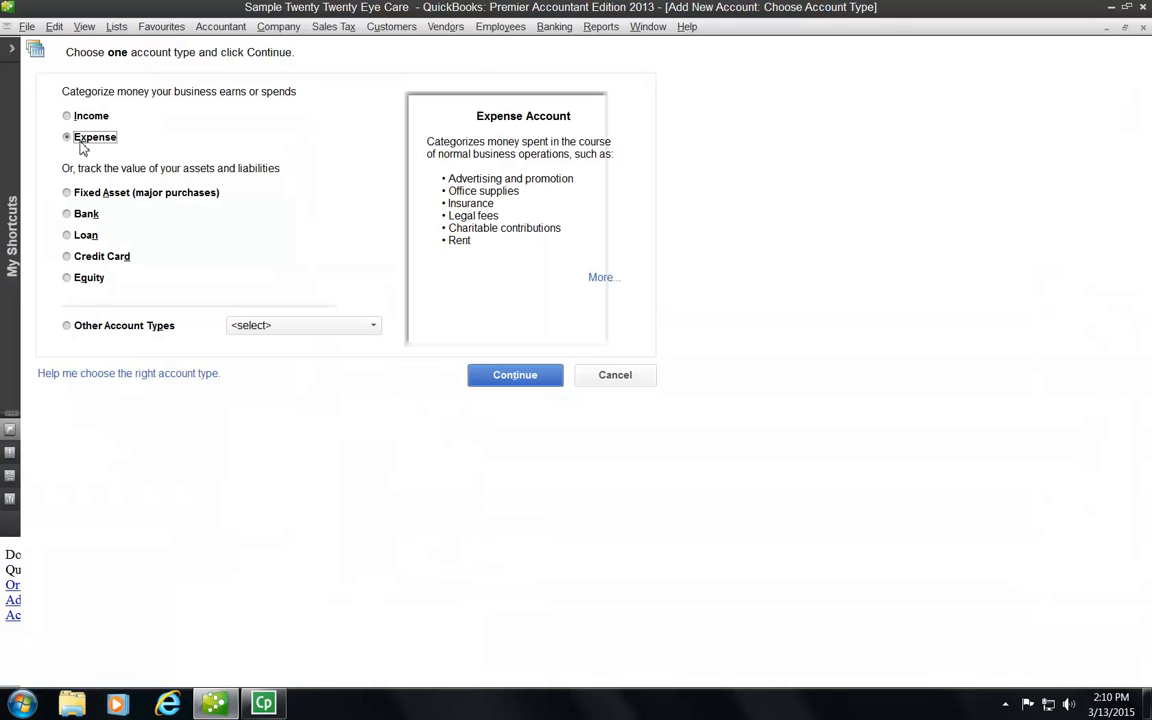
left_click(515, 376)
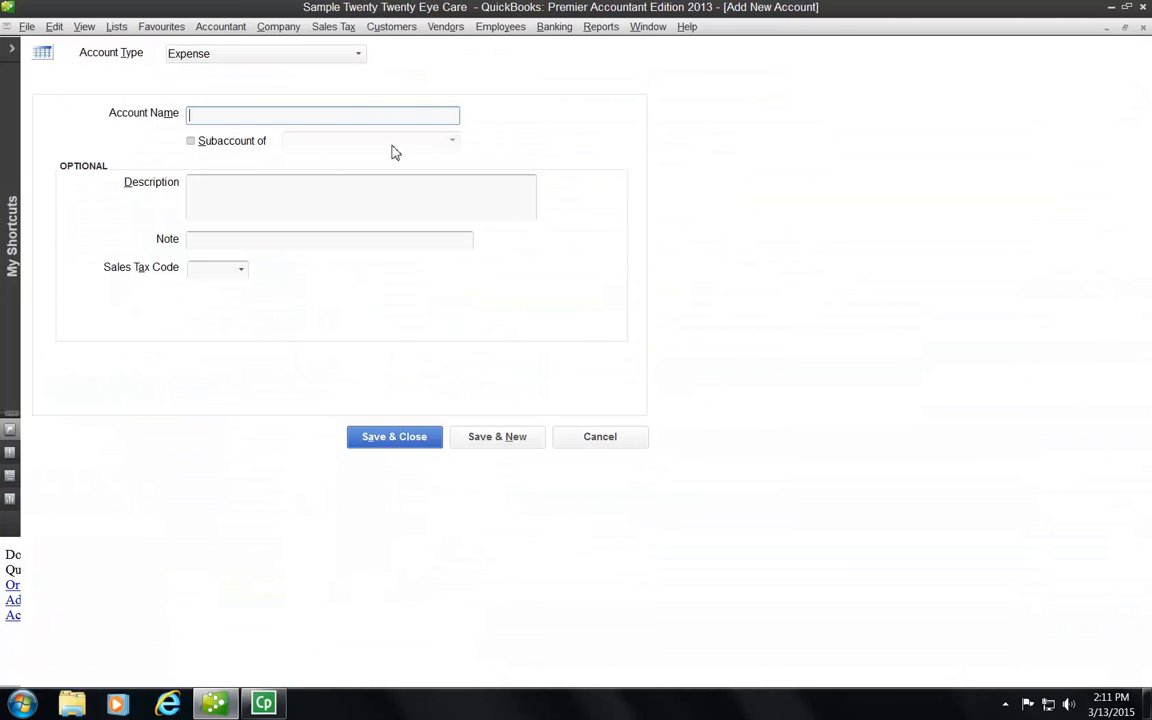
type("Bookkeeping Services")
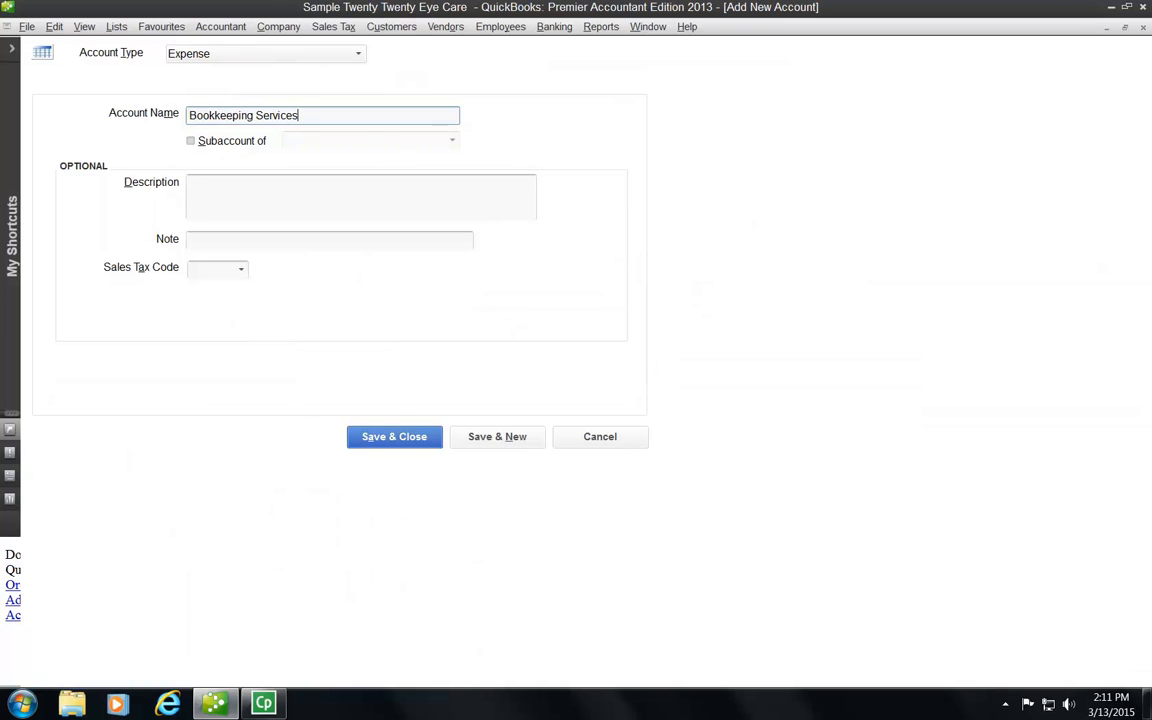
left_click(228, 184)
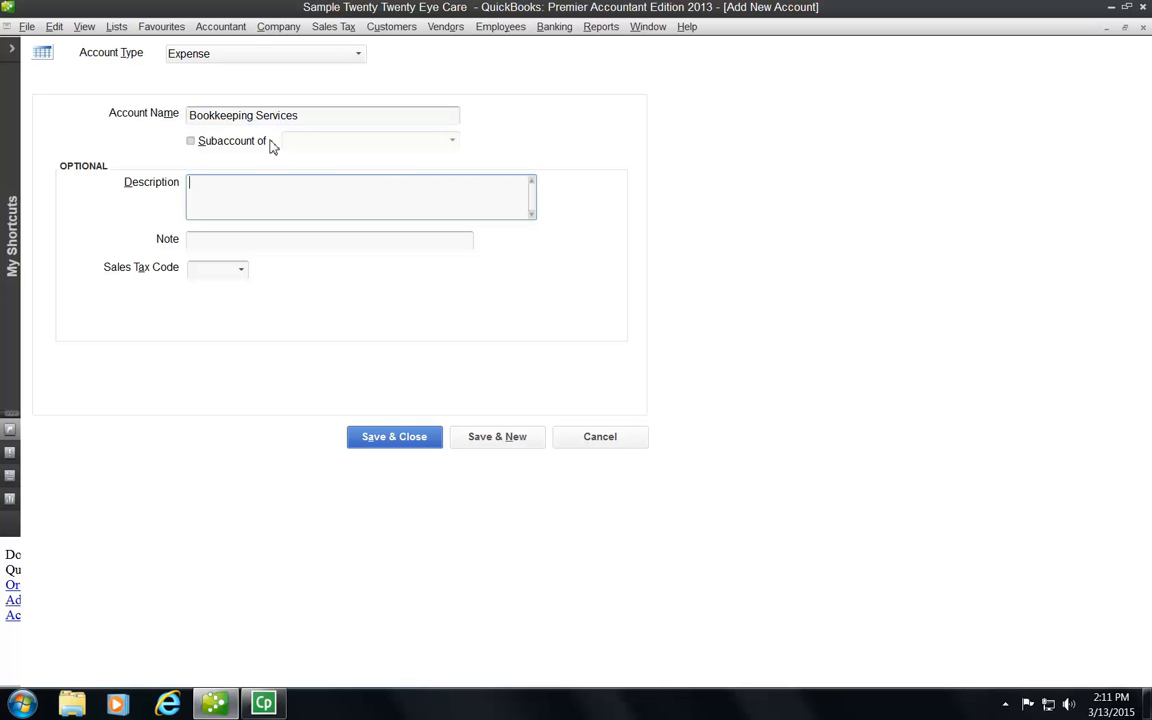
left_click(242, 271)
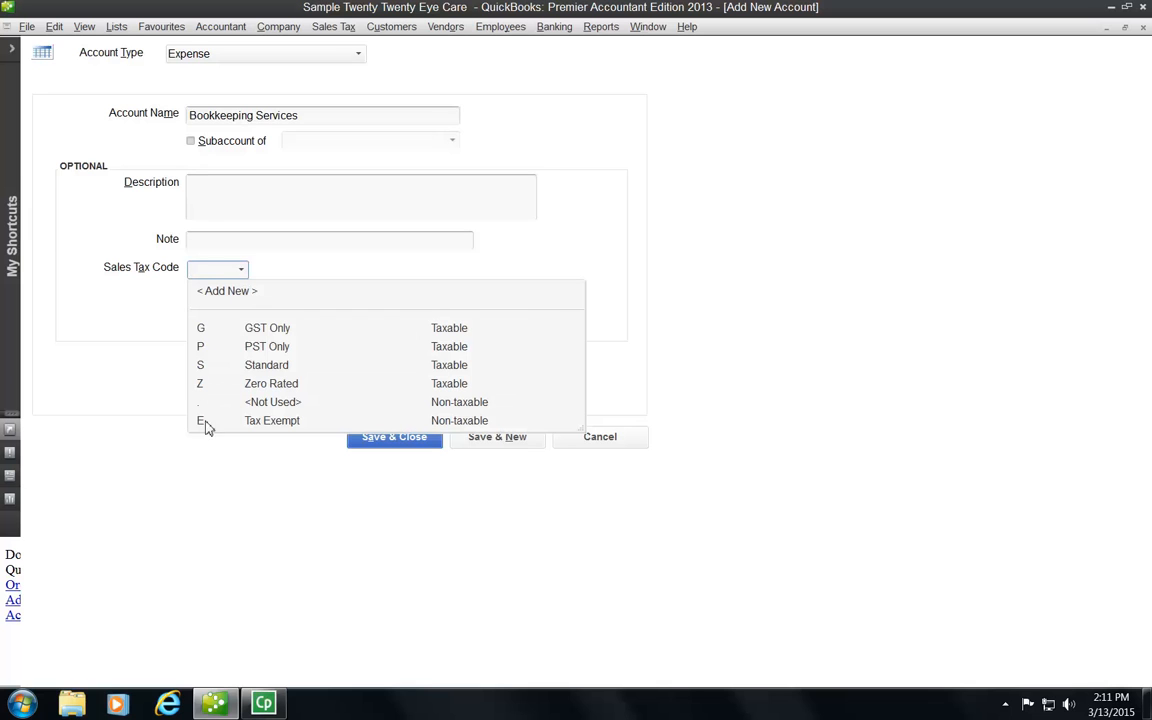
left_click(256, 334)
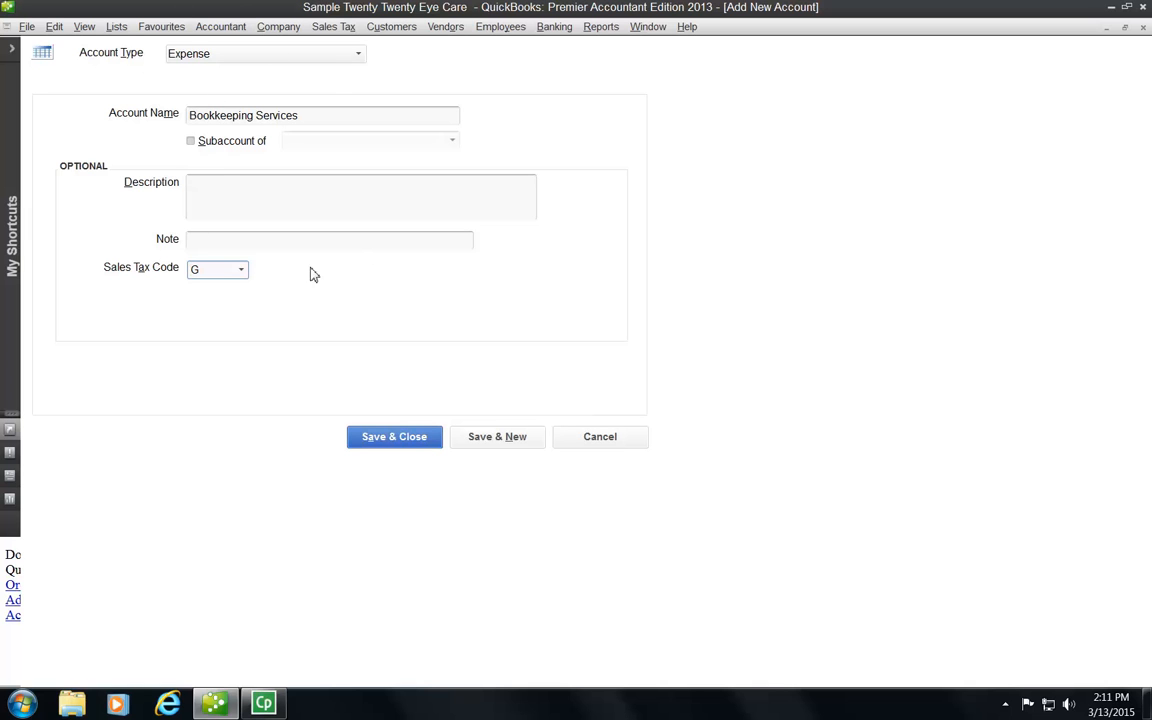
left_click(386, 438)
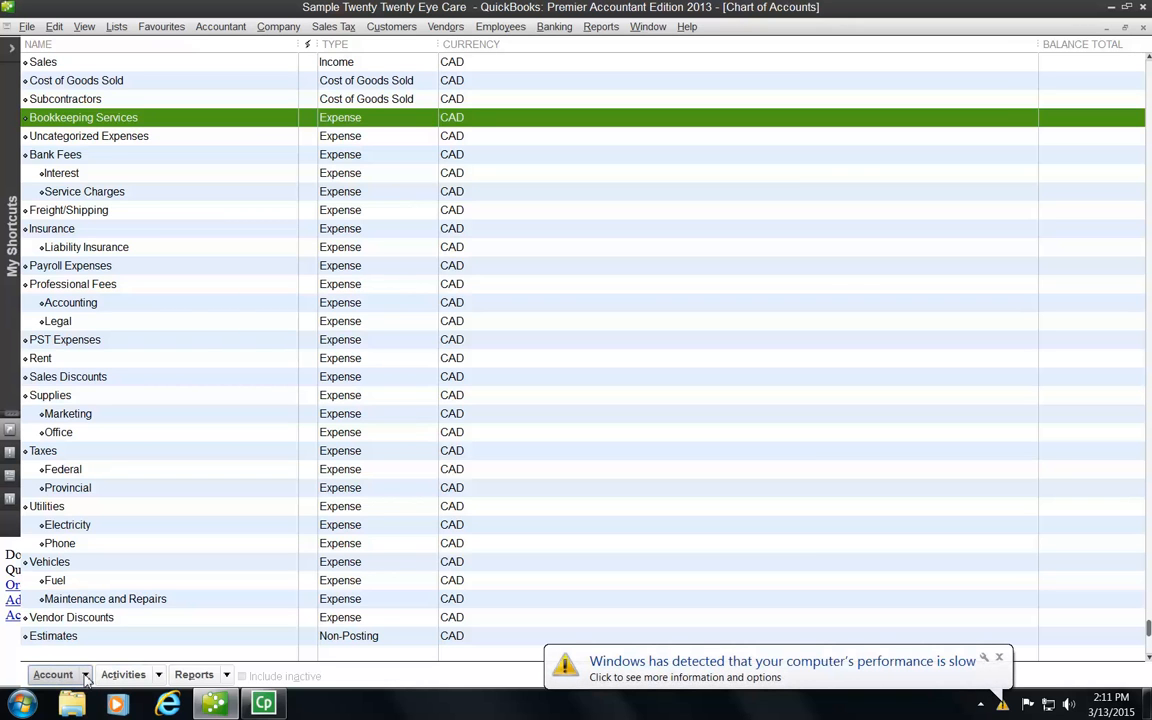
Step: Start a new Loan account (Other Current Liability) to be named Bank Loan Payable
left_click(998, 657)
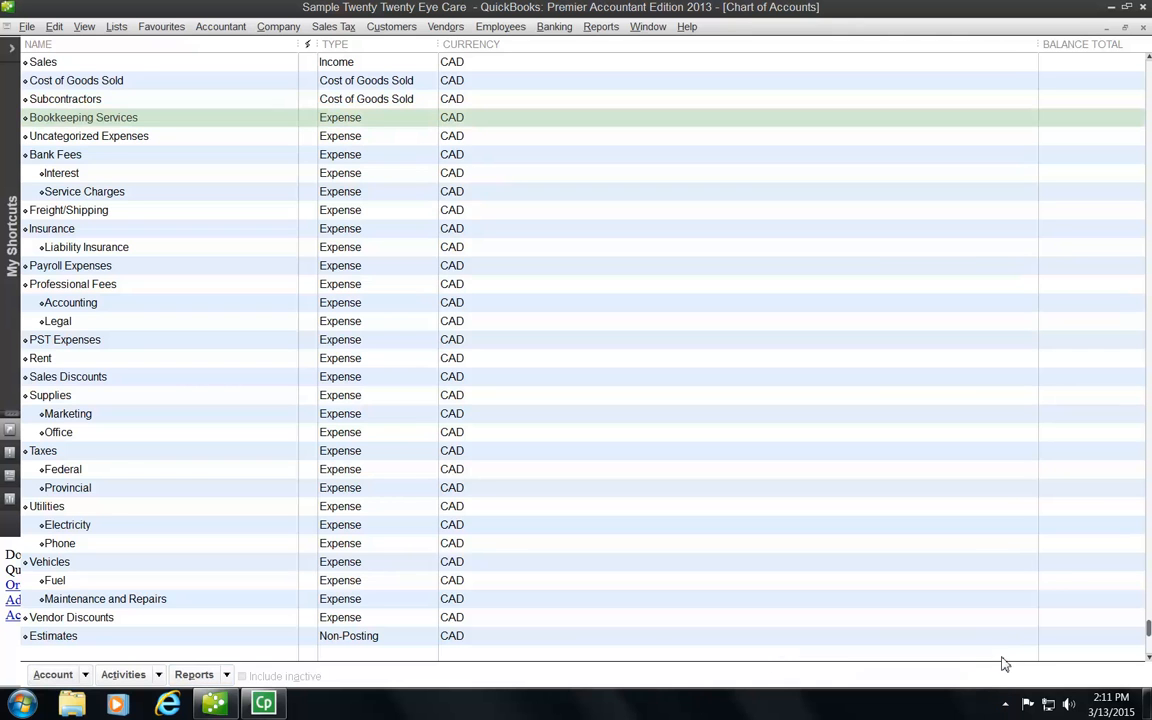
left_click(88, 674)
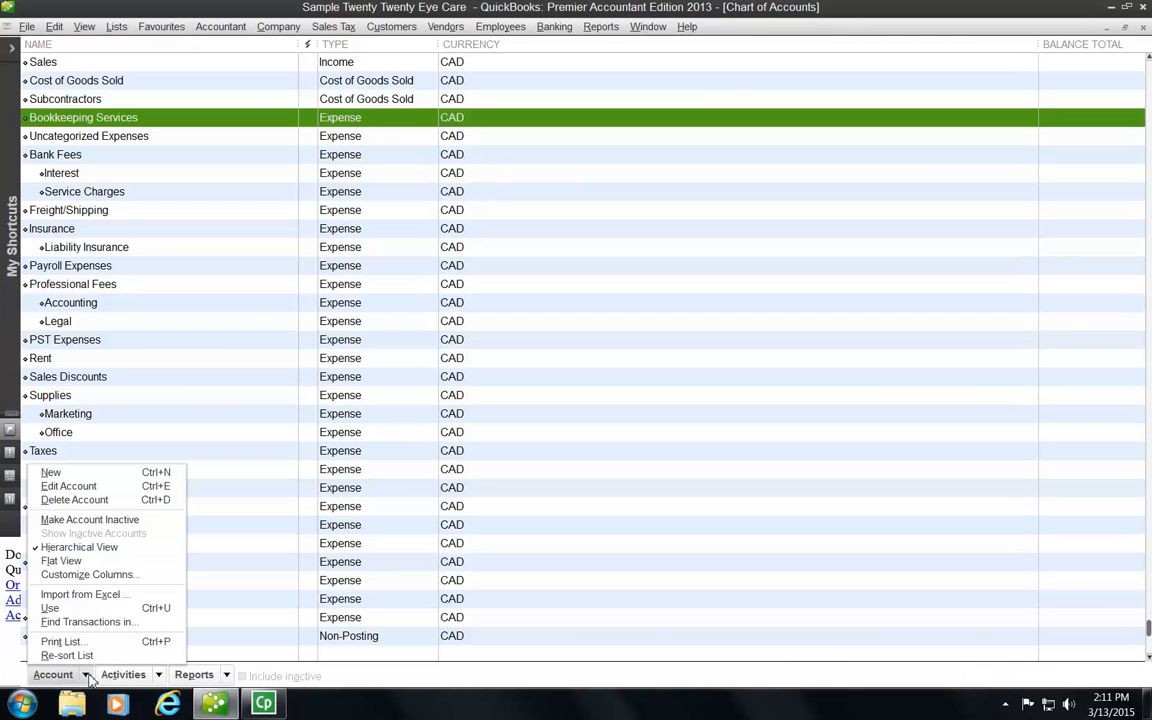
left_click(50, 472)
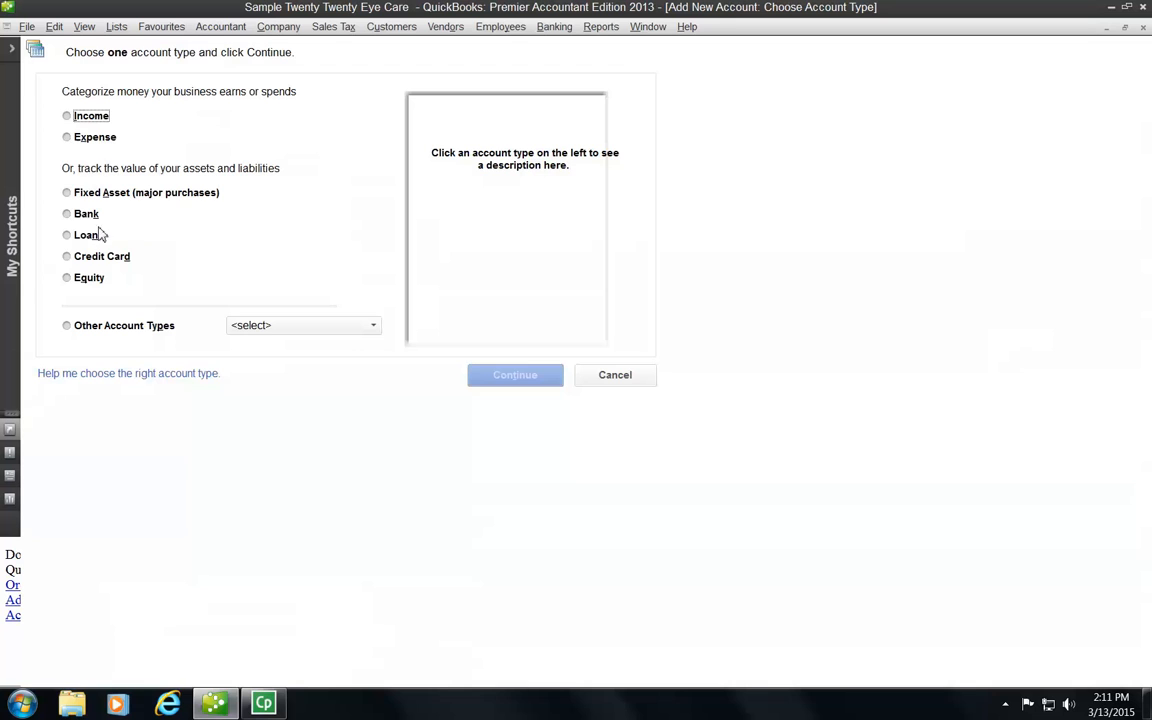
left_click(67, 234)
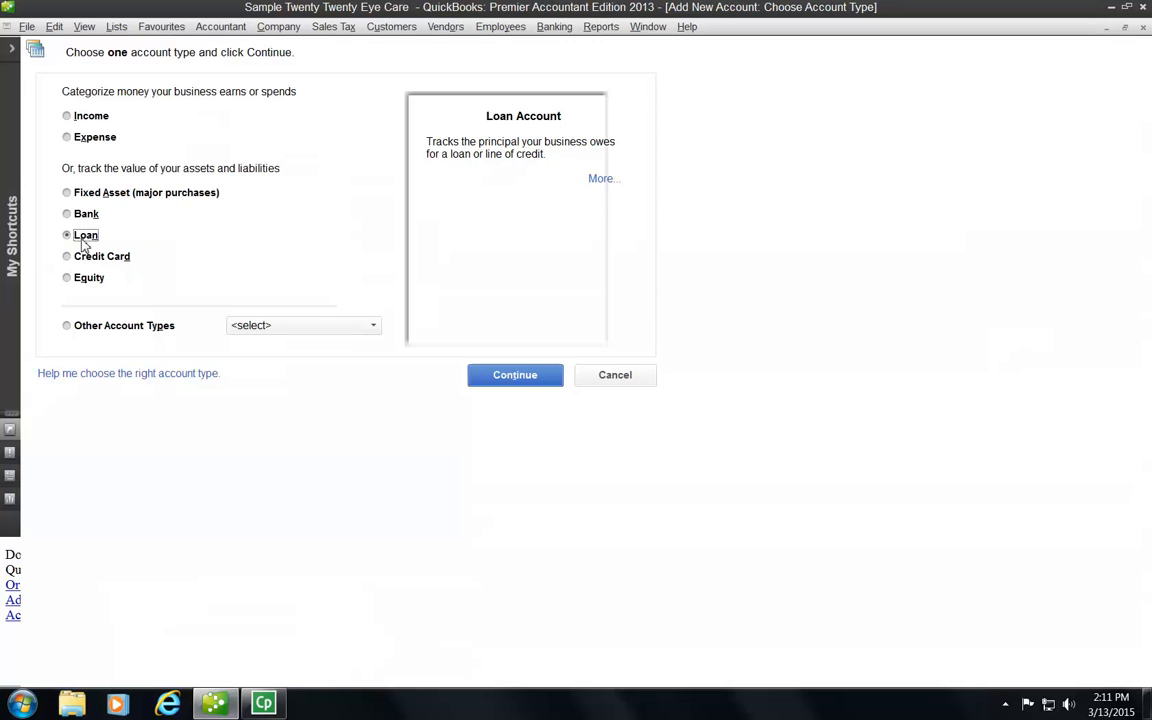
left_click(524, 380)
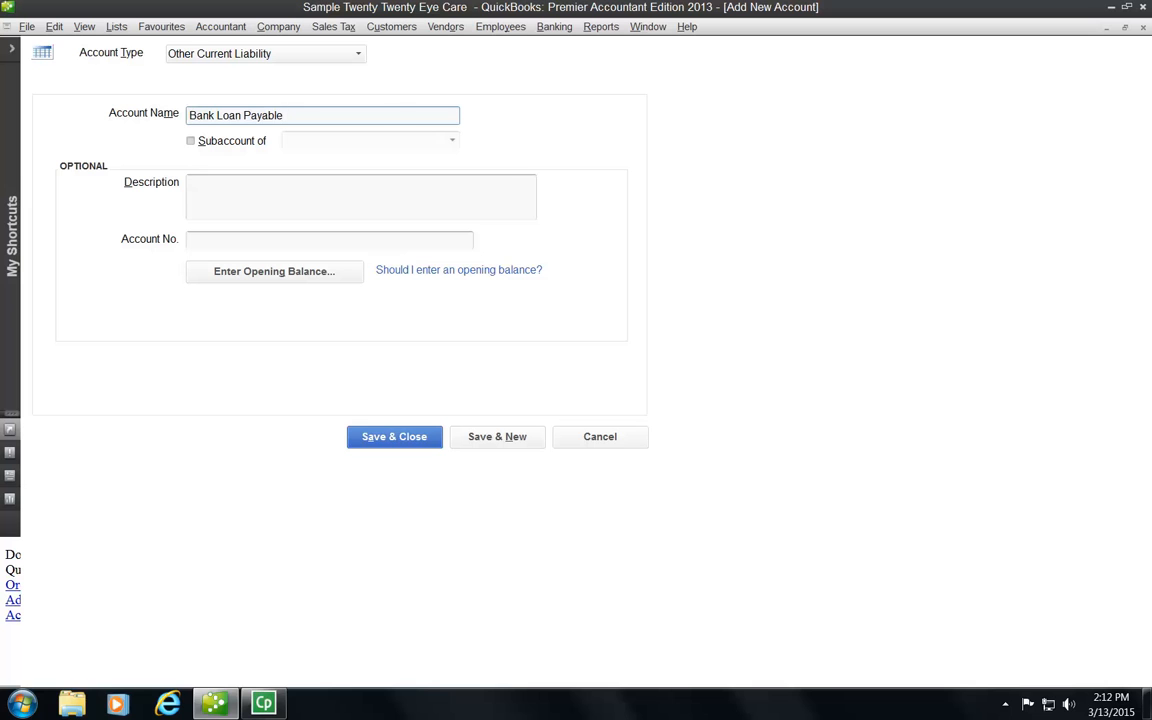
Step: Leave the Bank Loan Payable description empty and bring up its opening balance entry
left_click(220, 187)
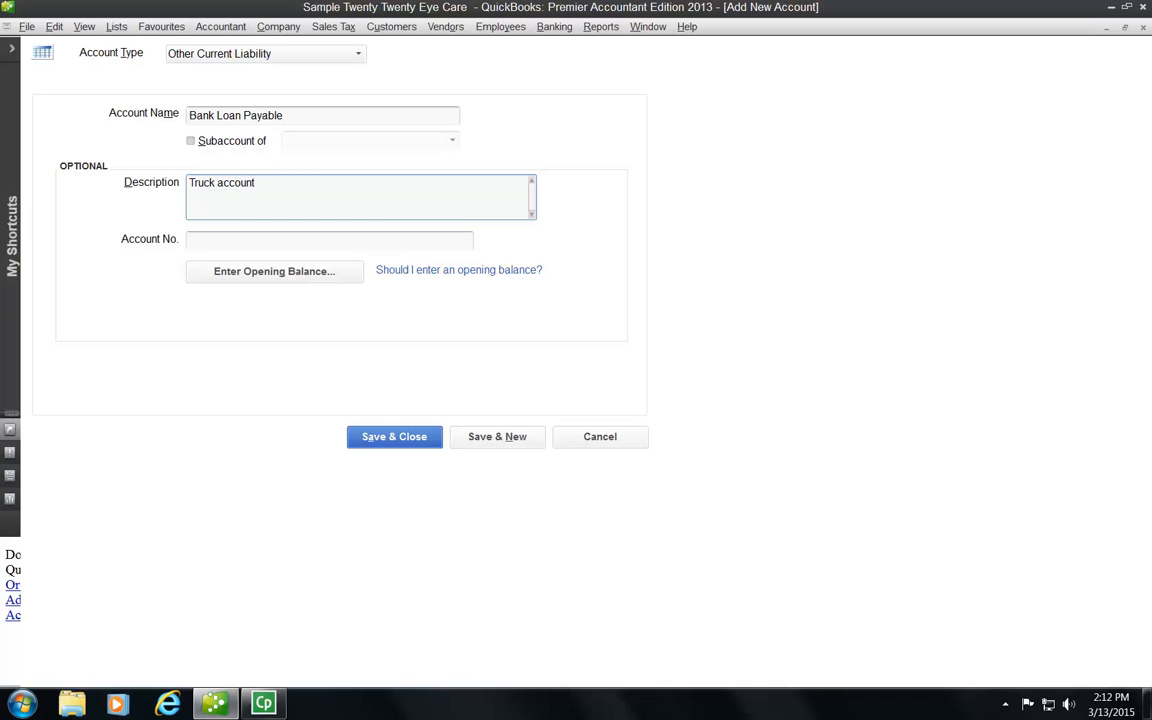
key("BackSpace")
key("BackSpace")
key("BackSpace")
key("BackSpace")
key("BackSpace")
key("BackSpace")
key("BackSpace")
left_click(204, 243)
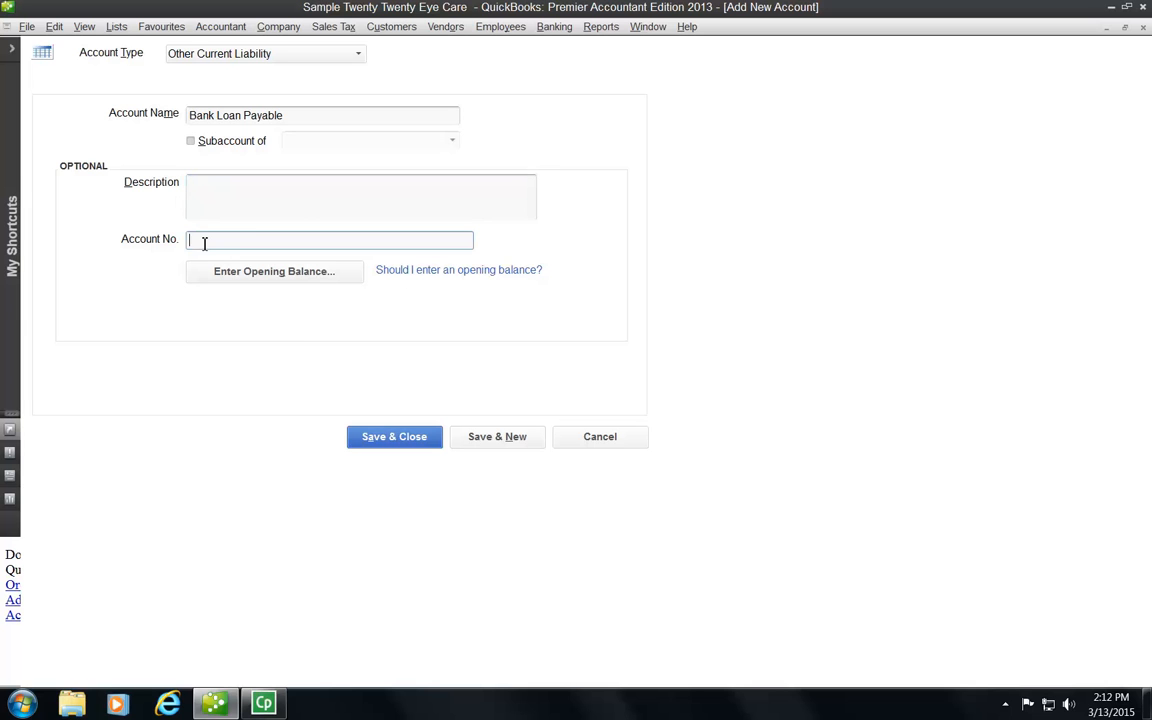
left_click(300, 284)
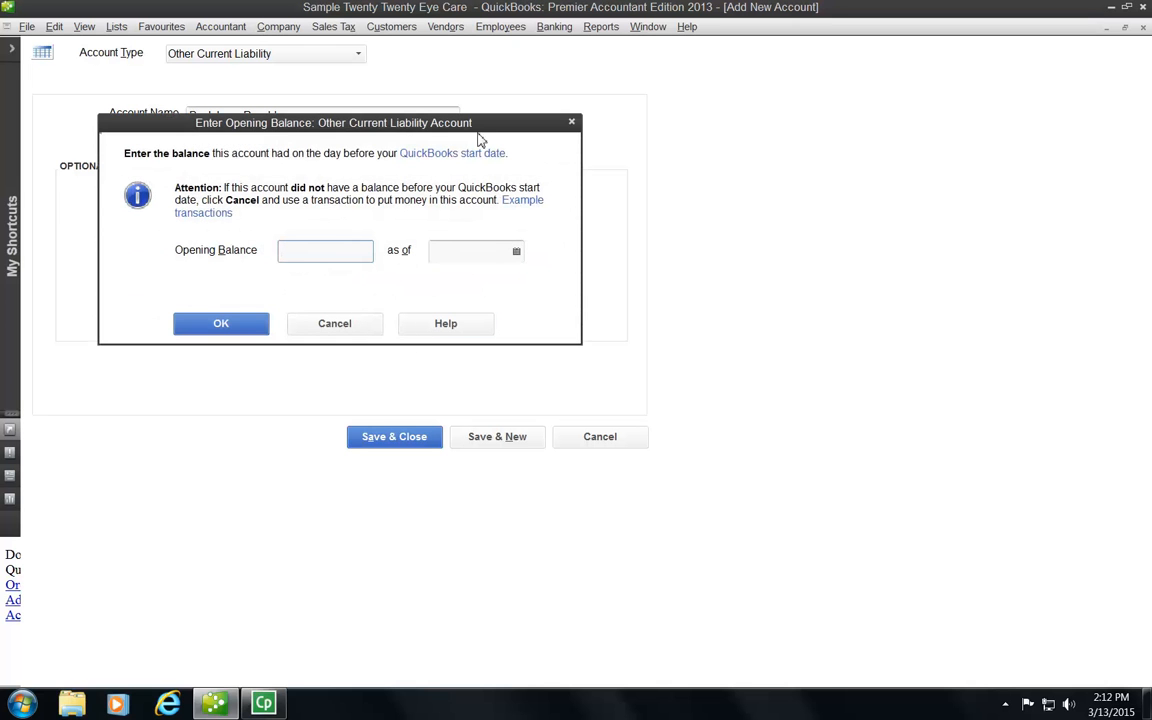
Step: Give Bank Loan Payable a 9,000.00 opening balance as of 12/31/2014
left_click_drag(460, 126, 802, 311)
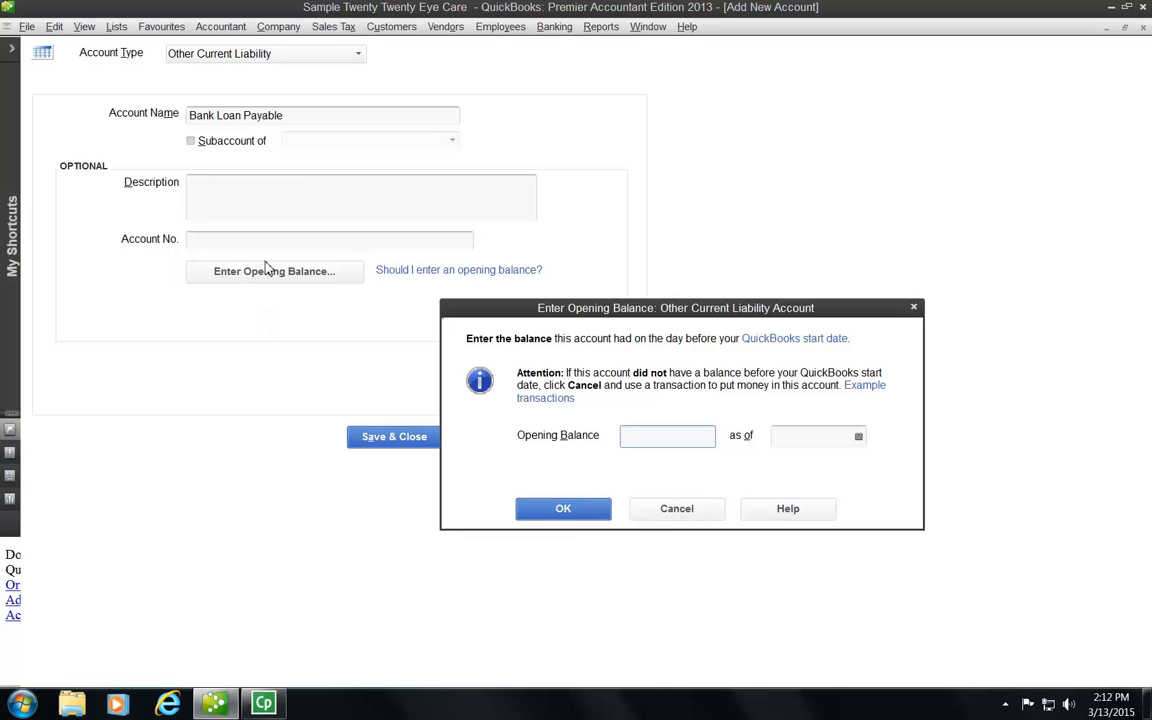
left_click_drag(833, 313, 506, 145)
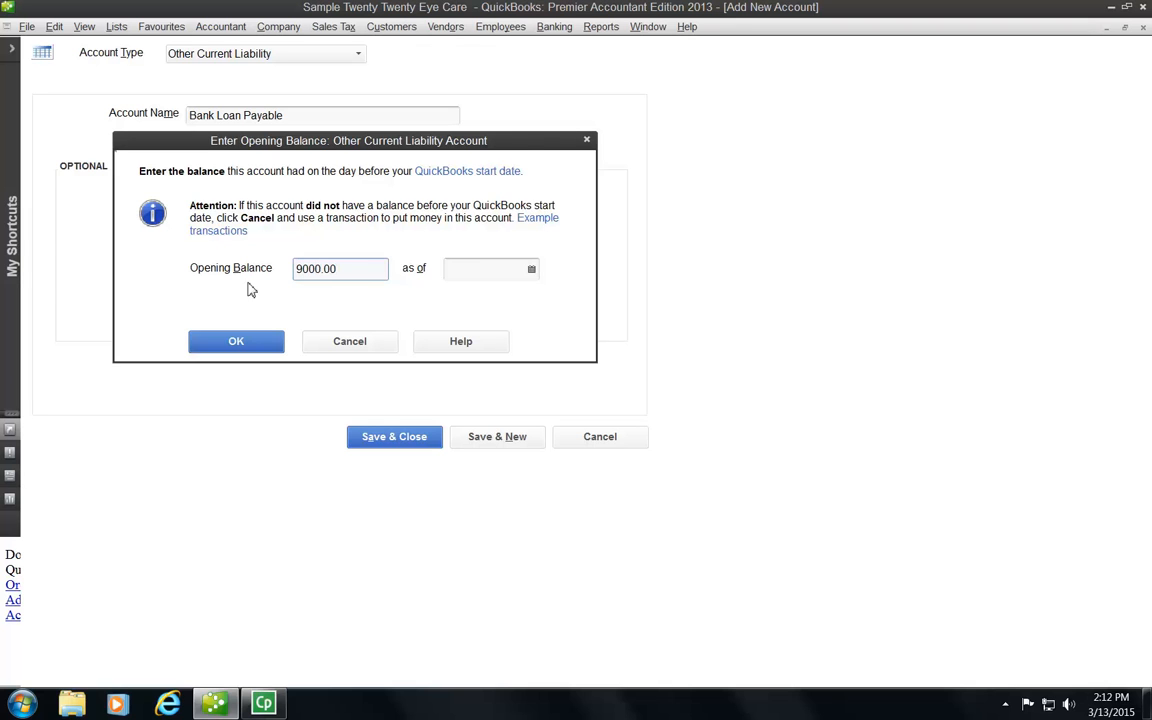
left_click(522, 268)
left_click(532, 270)
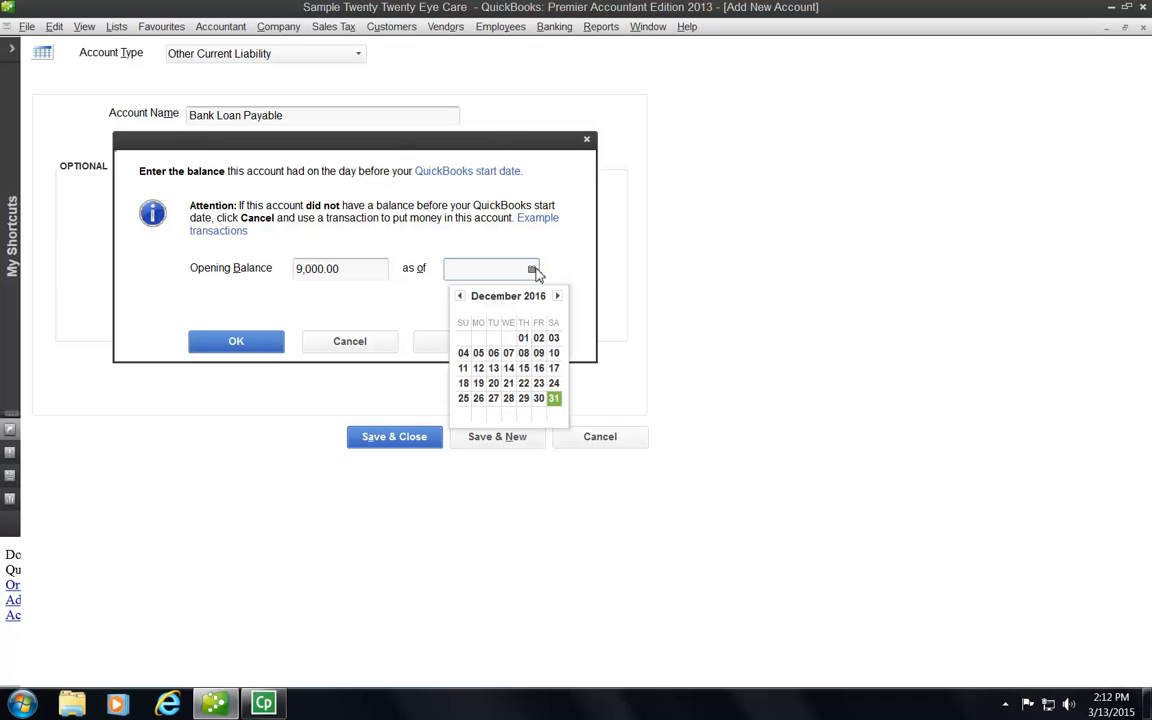
left_click(460, 297)
left_click(460, 297)
left_click(460, 297)
left_click(460, 297)
left_click(460, 297)
left_click(460, 297)
left_click(460, 297)
left_click(460, 297)
left_click(460, 297)
left_click(460, 297)
left_click(460, 297)
left_click(460, 297)
left_click(460, 297)
left_click(460, 297)
left_click(460, 297)
left_click(460, 297)
left_click(460, 297)
left_click(460, 297)
left_click(460, 297)
left_click(460, 297)
left_click(460, 297)
left_click(460, 297)
left_click(460, 297)
left_click(460, 297)
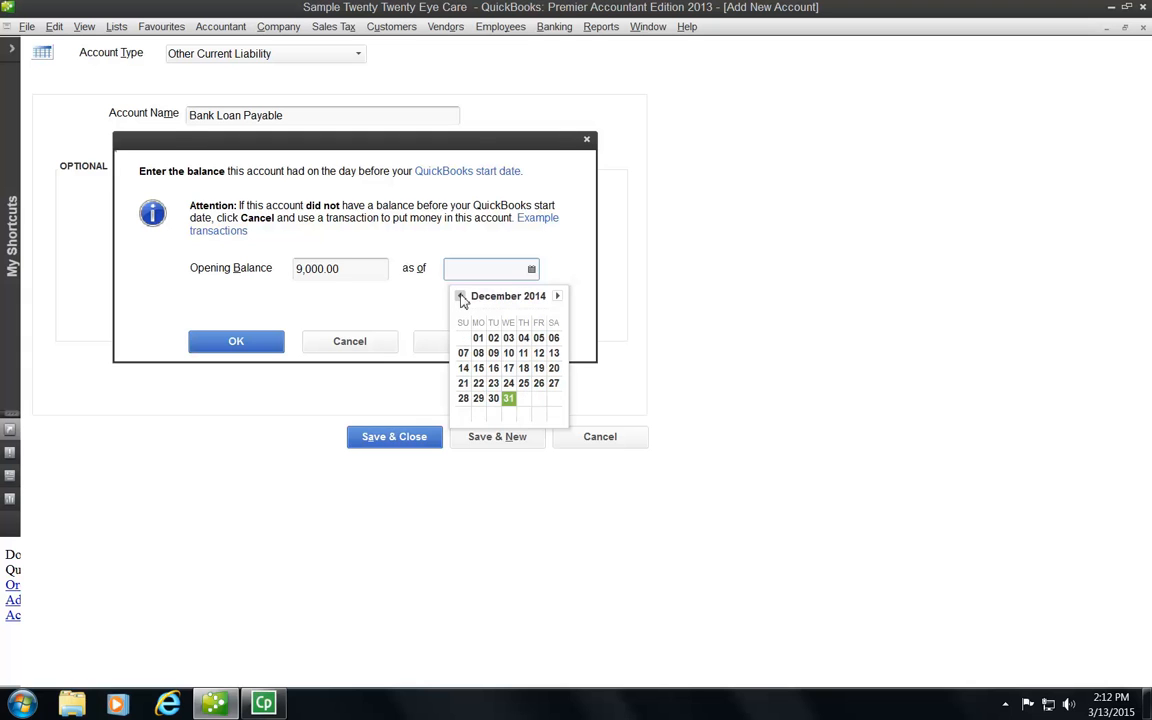
left_click(508, 398)
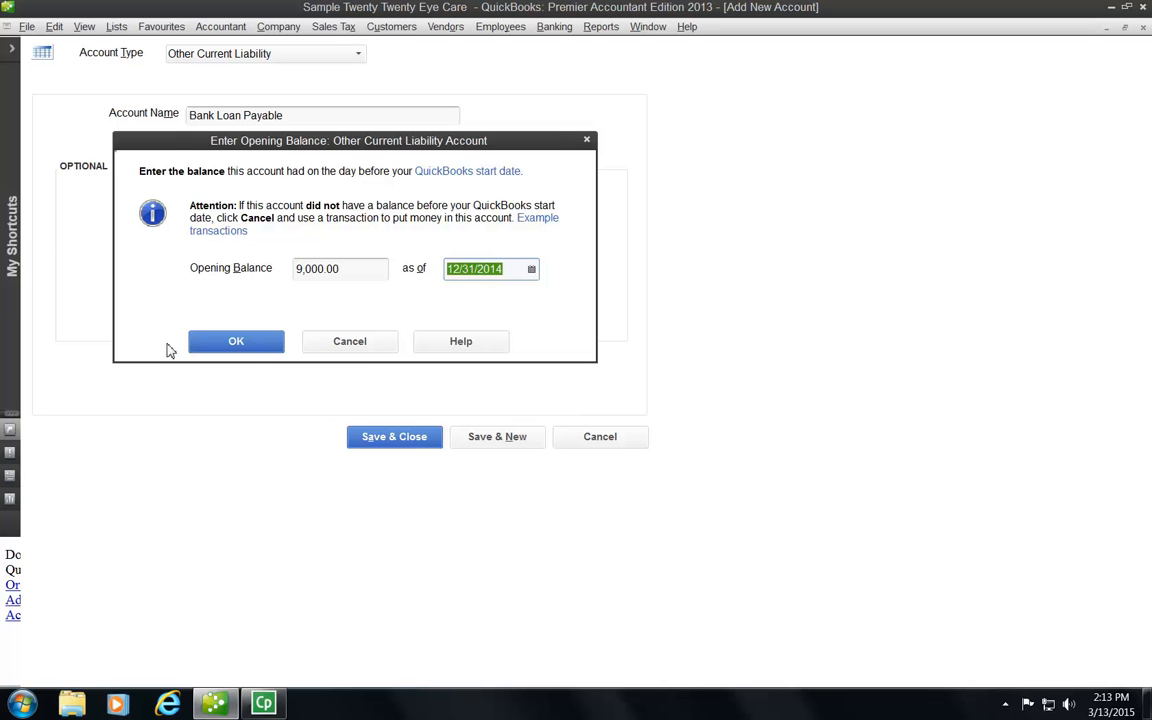
left_click(232, 343)
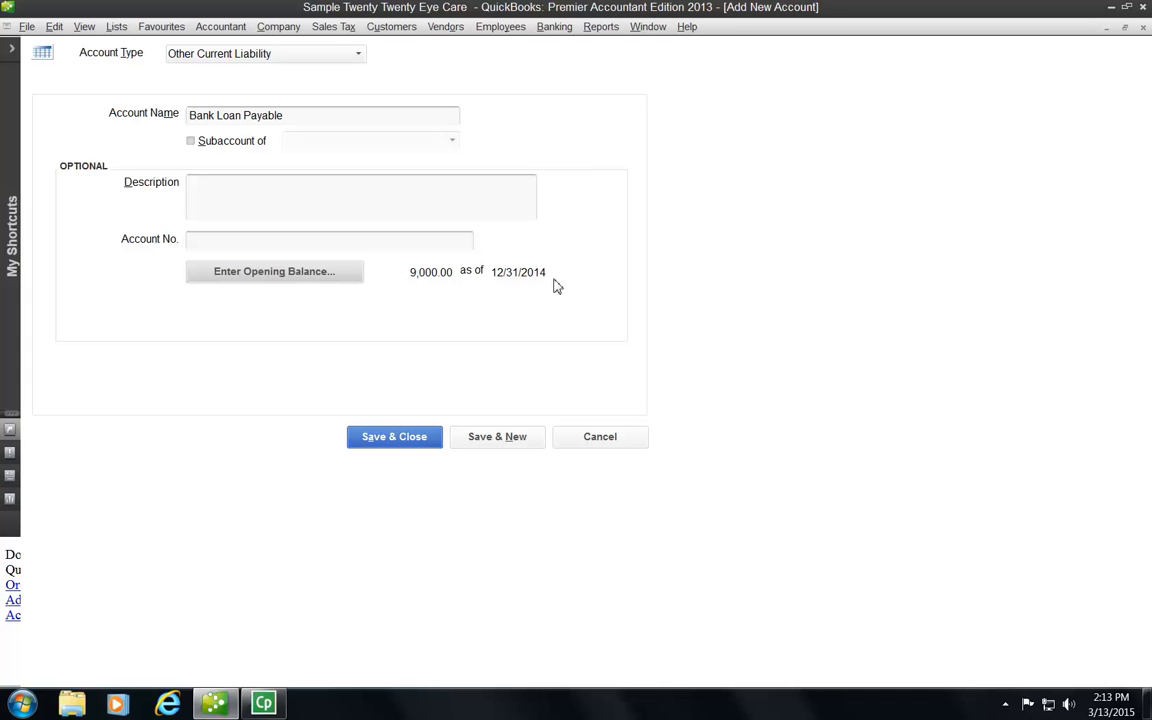
Step: Save Bank Loan Payable, accepting the back-dated opening balance warning
left_click(391, 441)
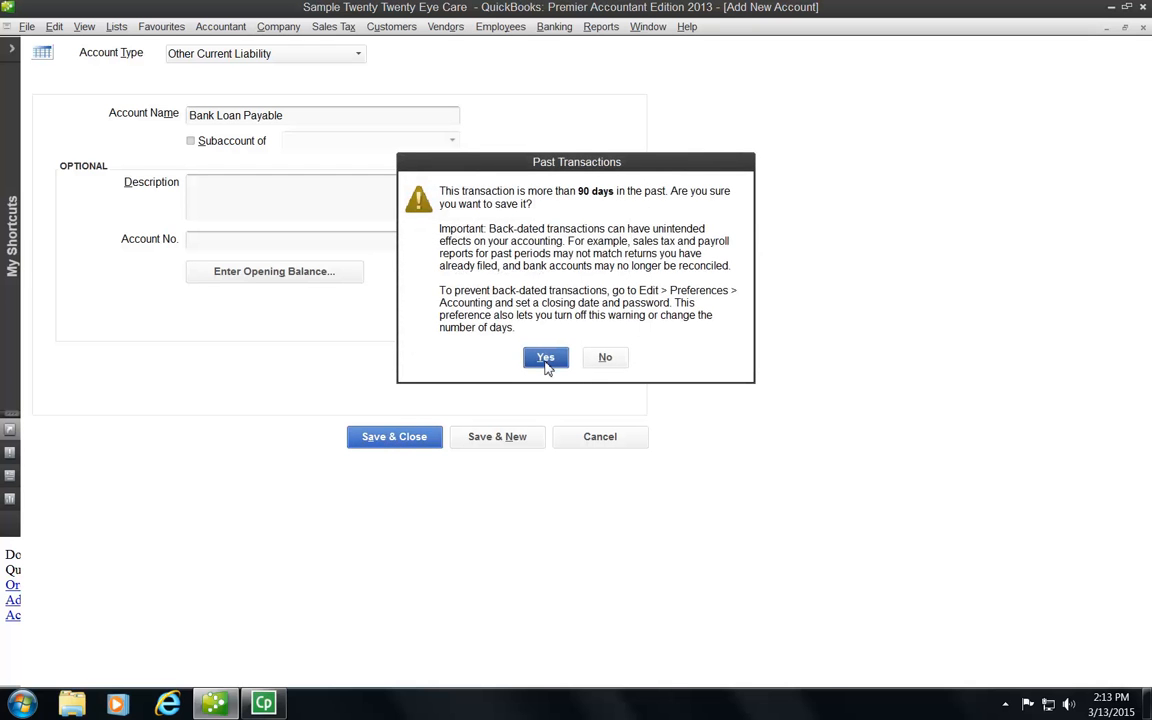
left_click(546, 358)
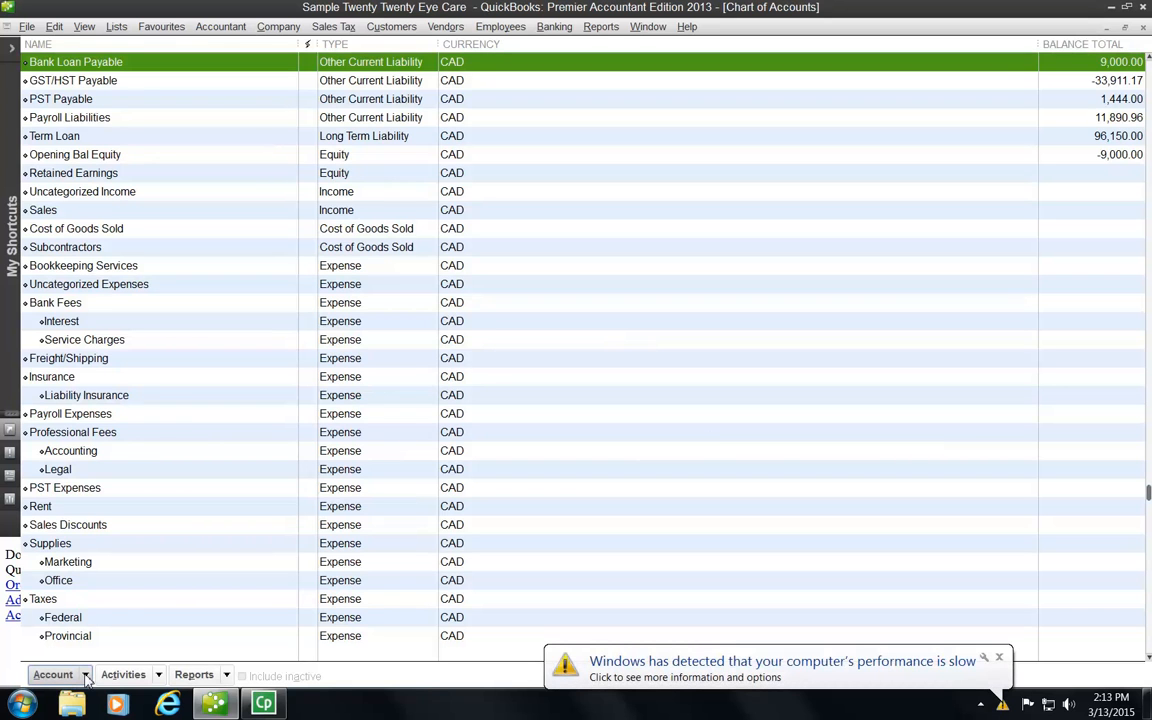
left_click(86, 676)
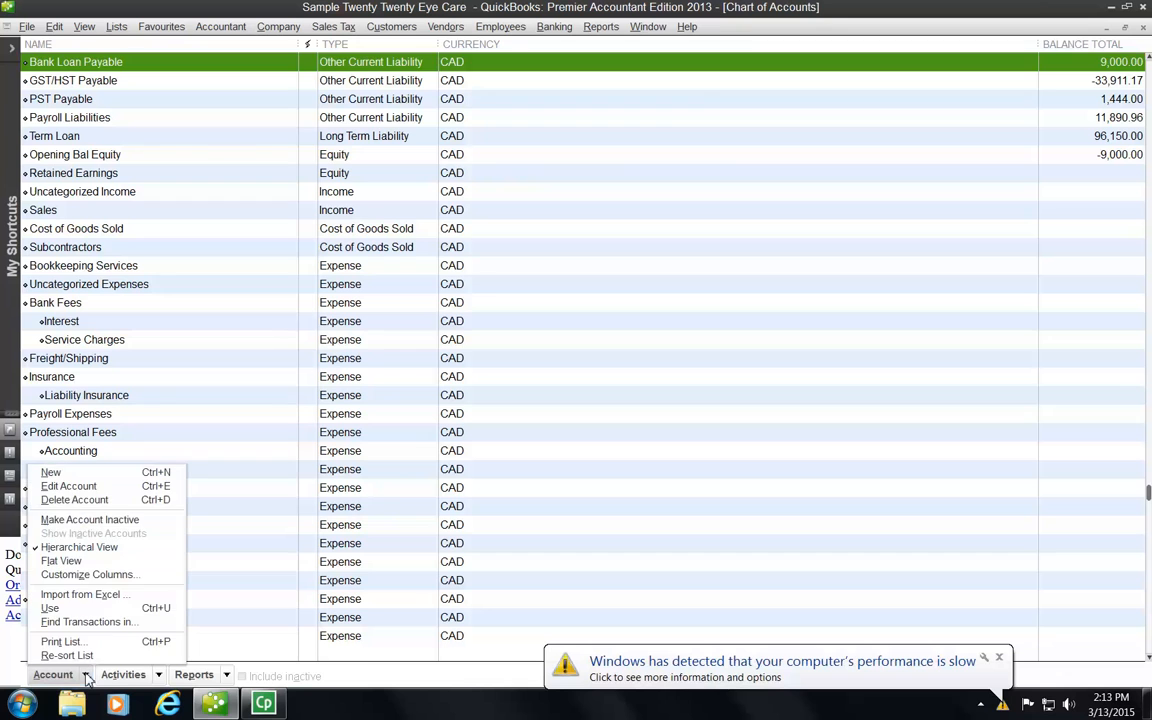
left_click(999, 658)
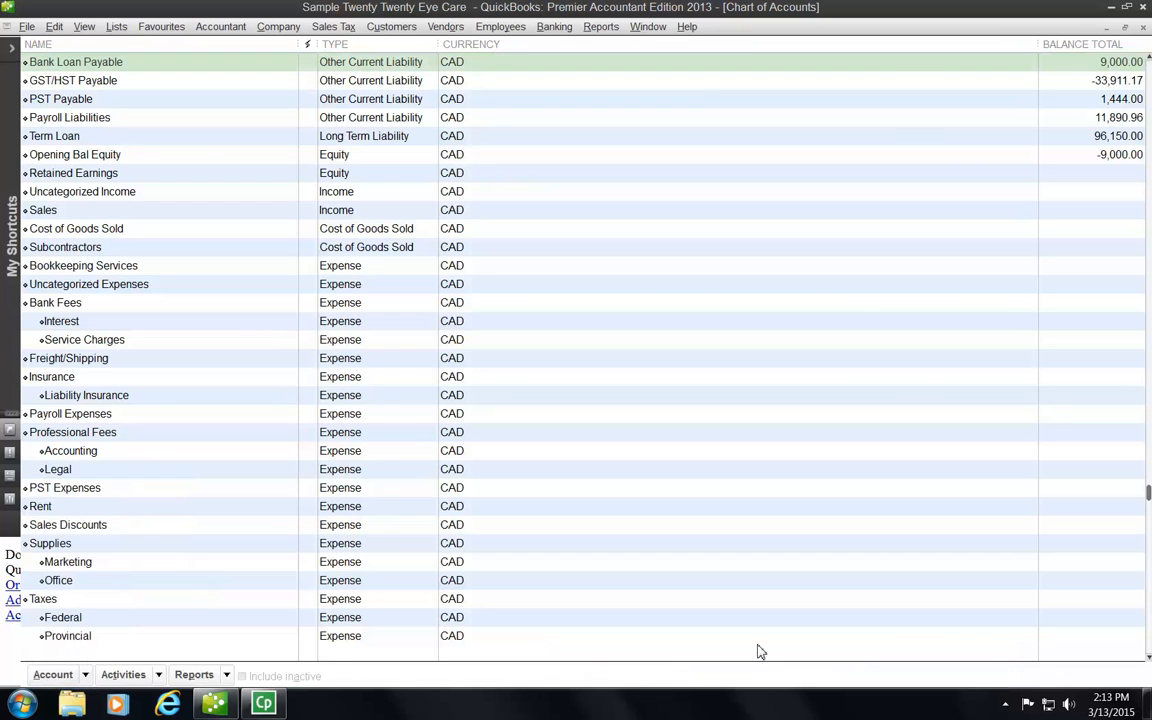
left_click(84, 675)
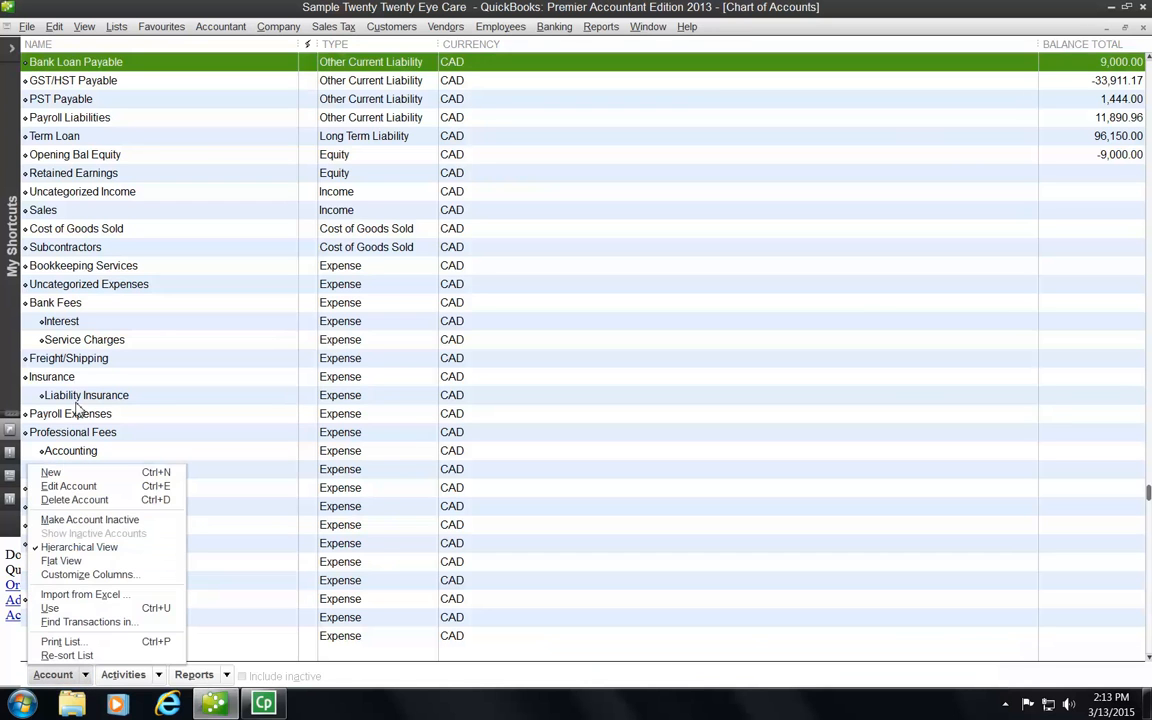
Step: Start a new Fixed Asset account named Presentation Equipment
left_click(52, 472)
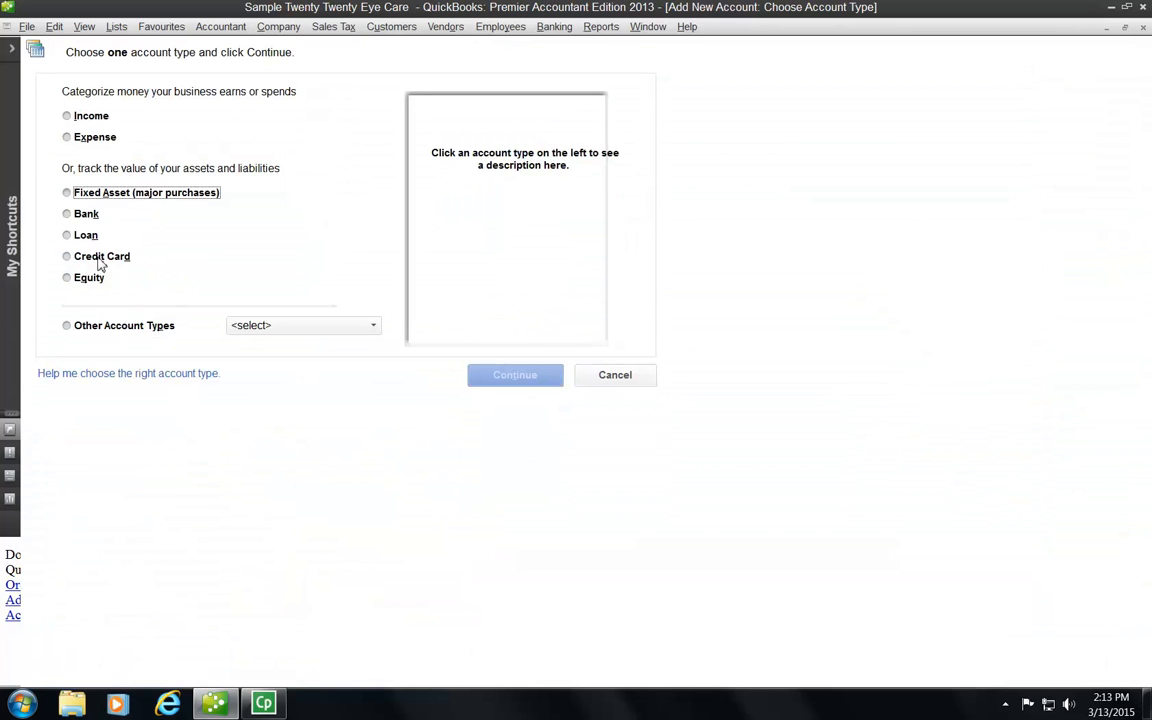
left_click(66, 195)
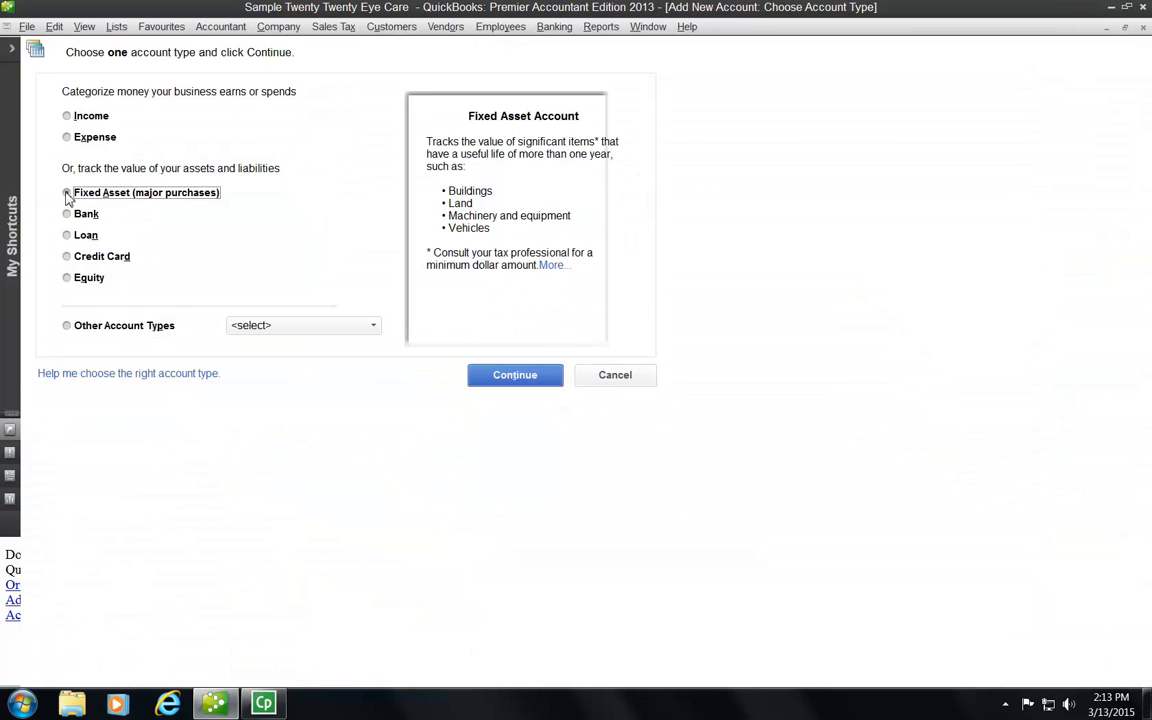
left_click(515, 380)
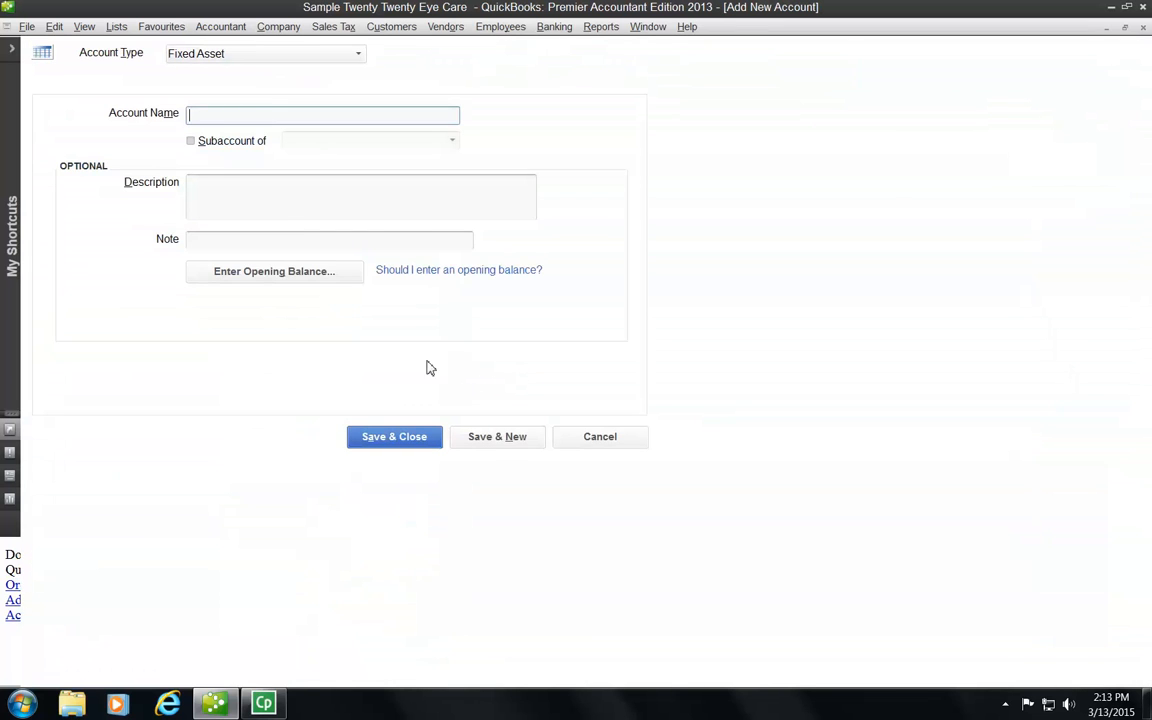
type("Presentation Equipment")
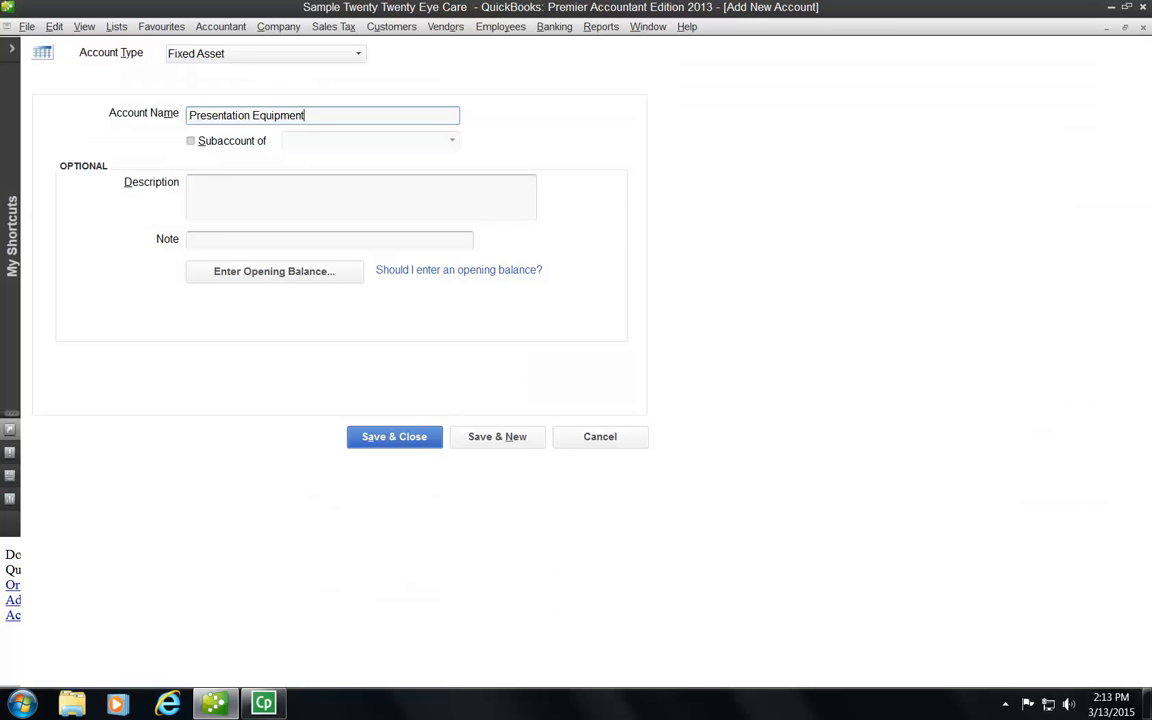
Step: Give it a 12,000.00 opening balance as of 12/31/2014 and save the account
left_click(275, 272)
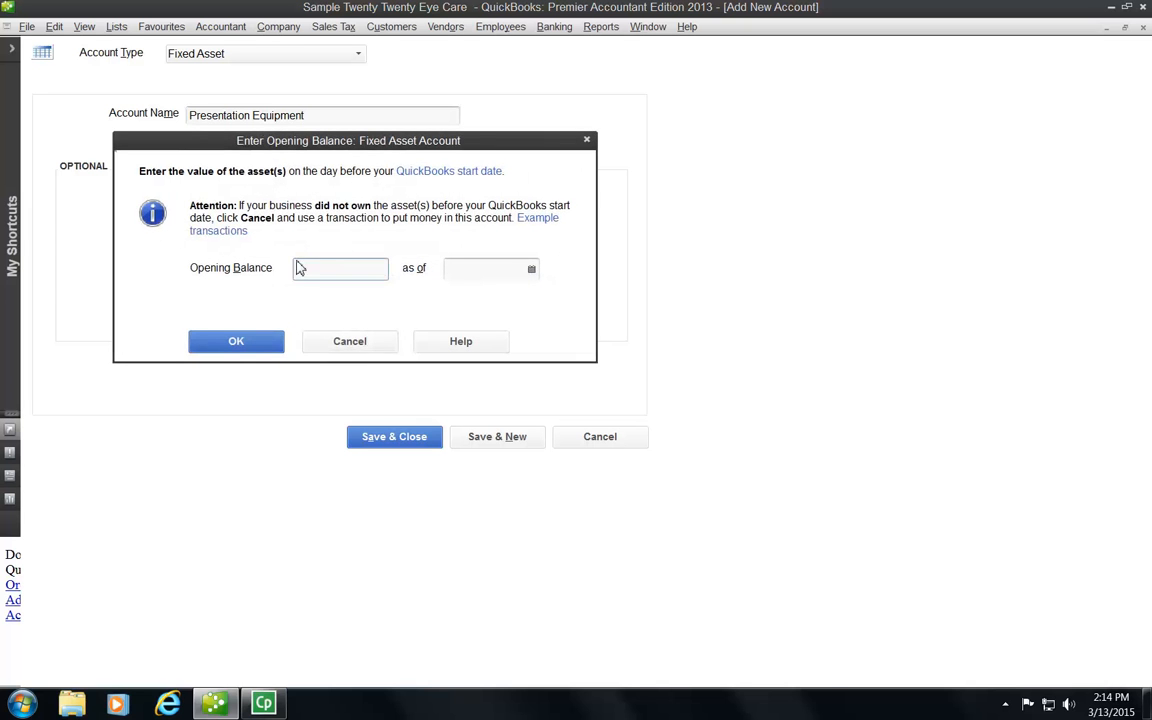
left_click(381, 276)
left_click(531, 268)
left_click(460, 296)
left_click(460, 296)
left_click(460, 296)
left_click(460, 296)
left_click(460, 296)
left_click(460, 296)
left_click(460, 296)
left_click(460, 296)
left_click(460, 296)
left_click(460, 296)
left_click(460, 296)
left_click(460, 296)
left_click(460, 296)
left_click(459, 297)
left_click(459, 297)
left_click(459, 297)
left_click(459, 297)
left_click(459, 297)
left_click(459, 297)
left_click(459, 297)
left_click(459, 297)
left_click(459, 297)
left_click(459, 297)
left_click(459, 297)
left_click(508, 398)
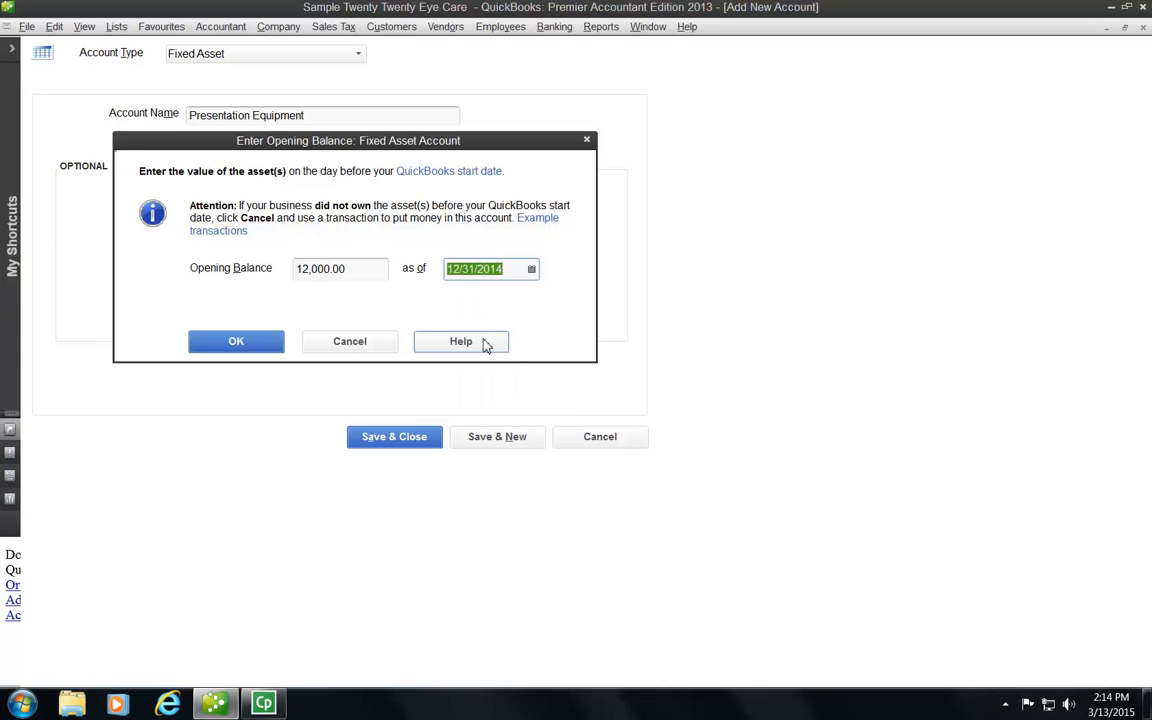
left_click(242, 343)
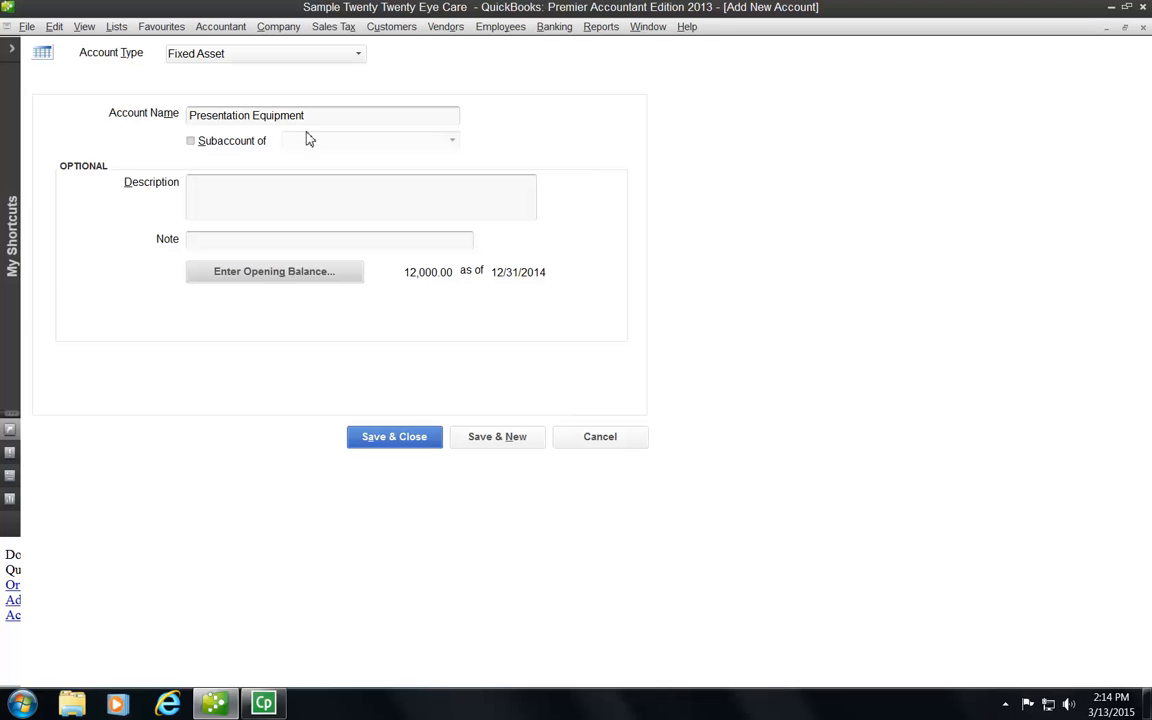
left_click(394, 437)
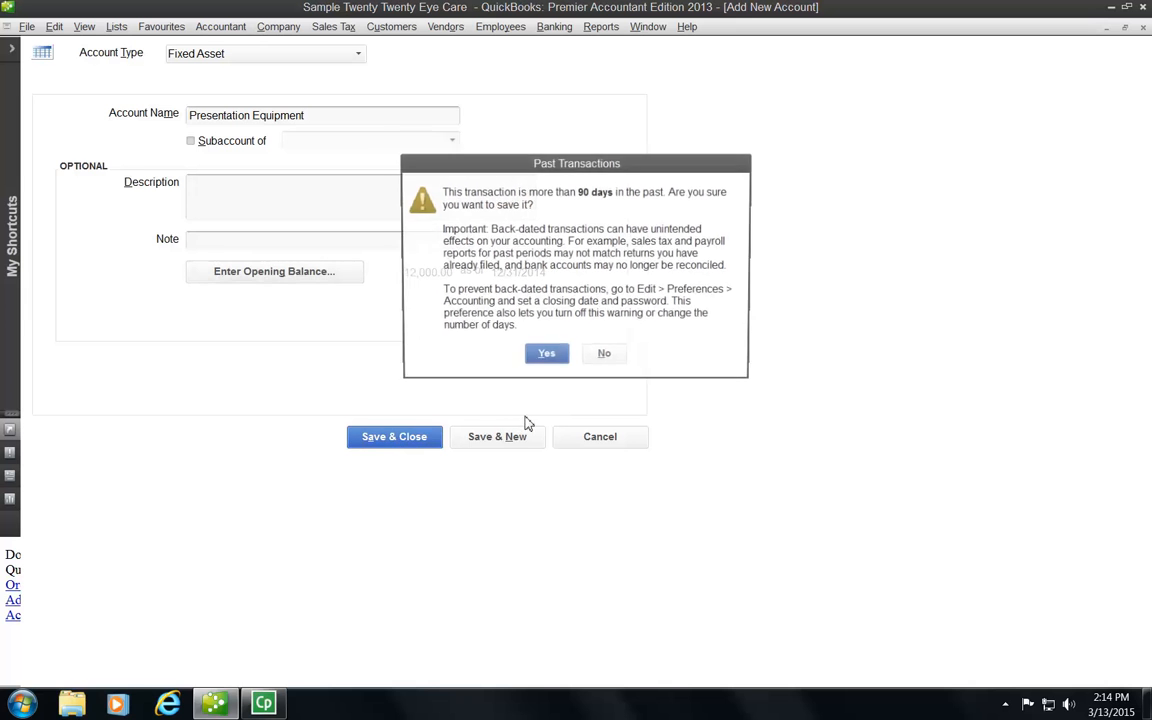
left_click(540, 357)
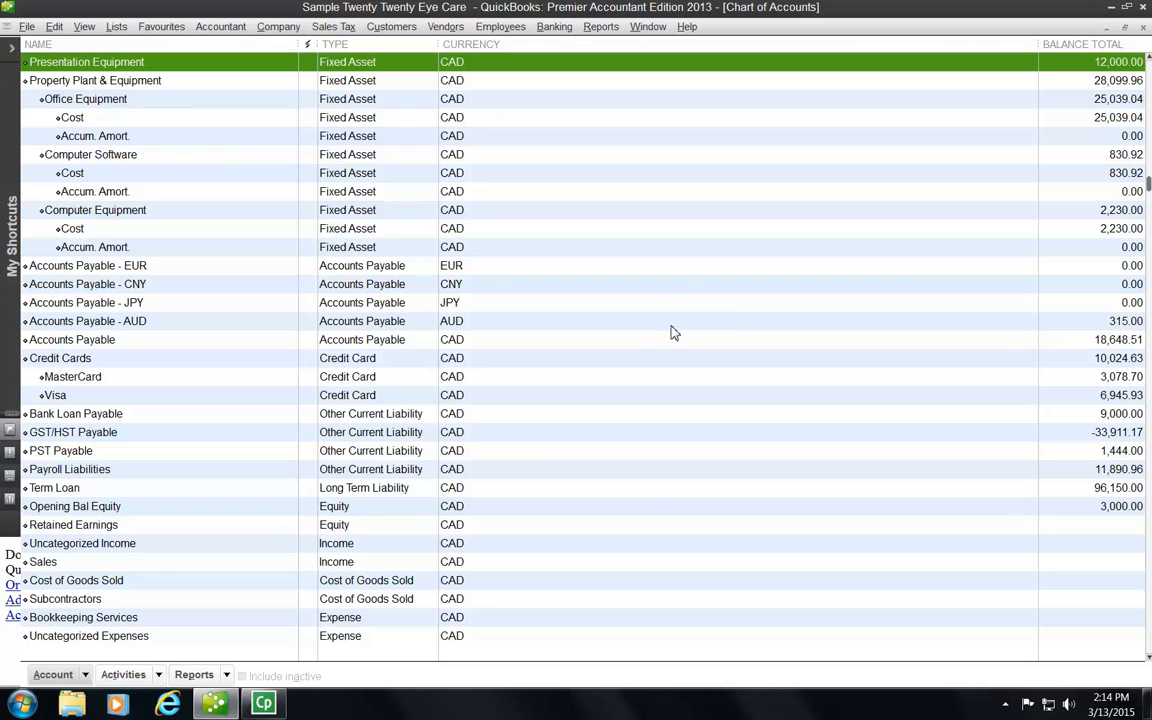
left_click(53, 675)
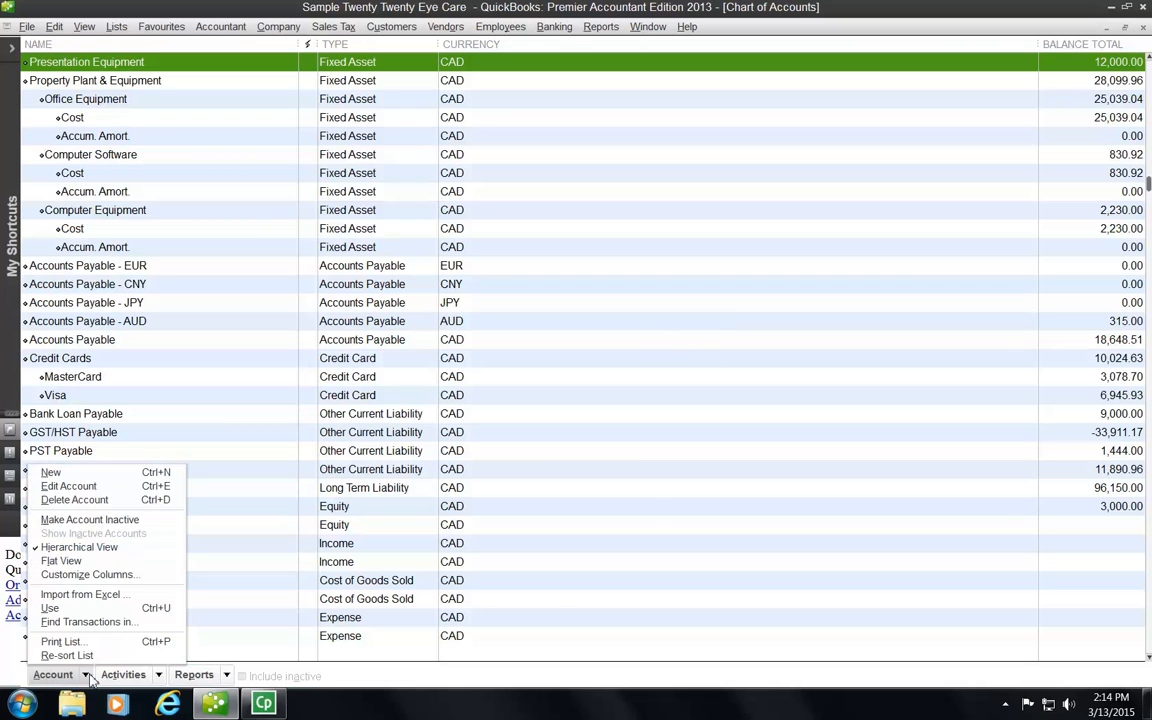
left_click(70, 487)
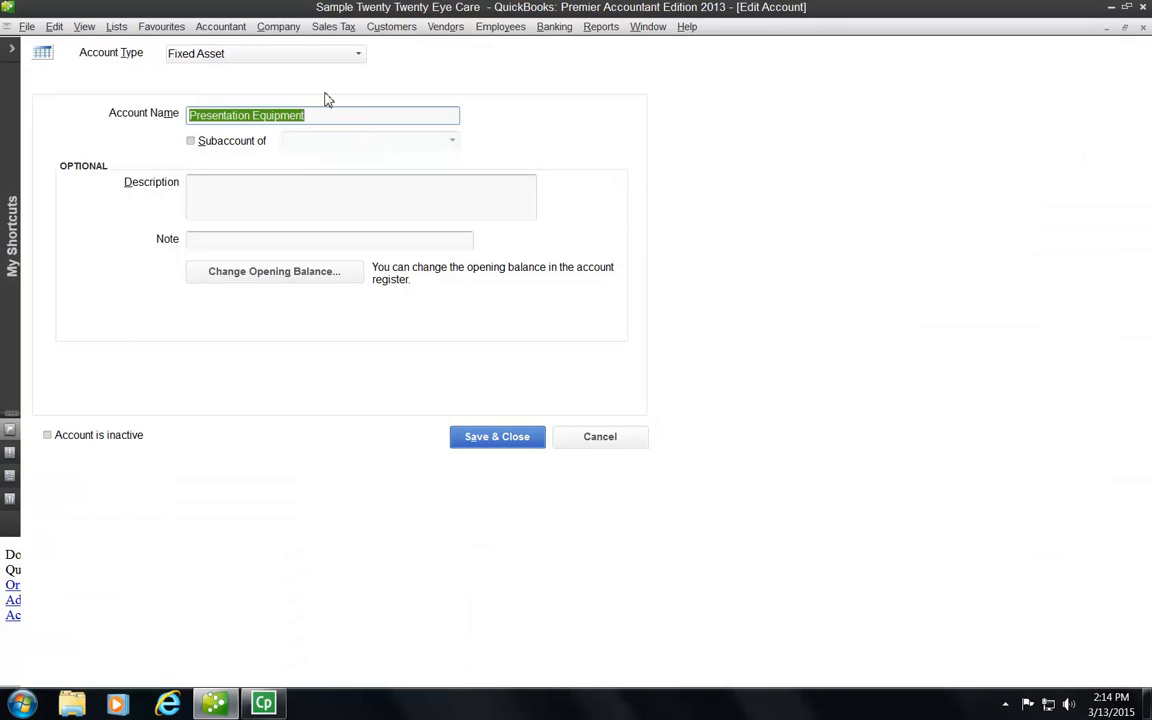
left_click(612, 440)
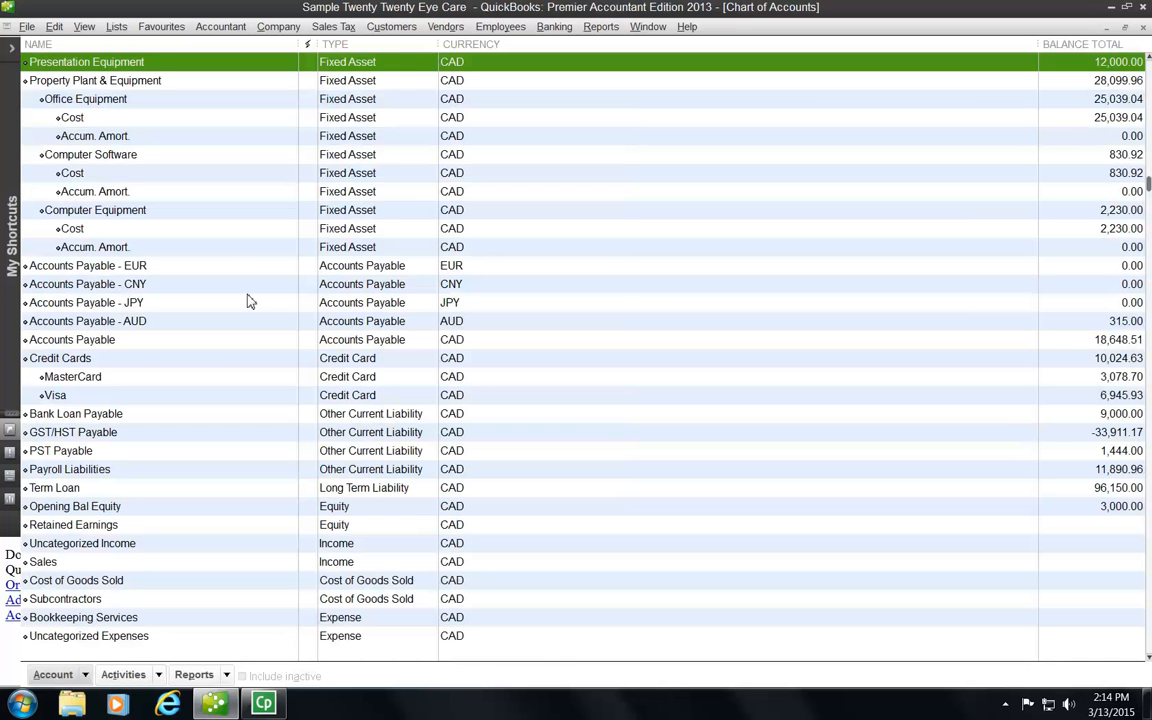
key("Down")
key("Down")
key("Down")
key("Down")
key("Down")
key("Down")
key("Down")
key("Down")
key("Down")
key("Down")
key("Down")
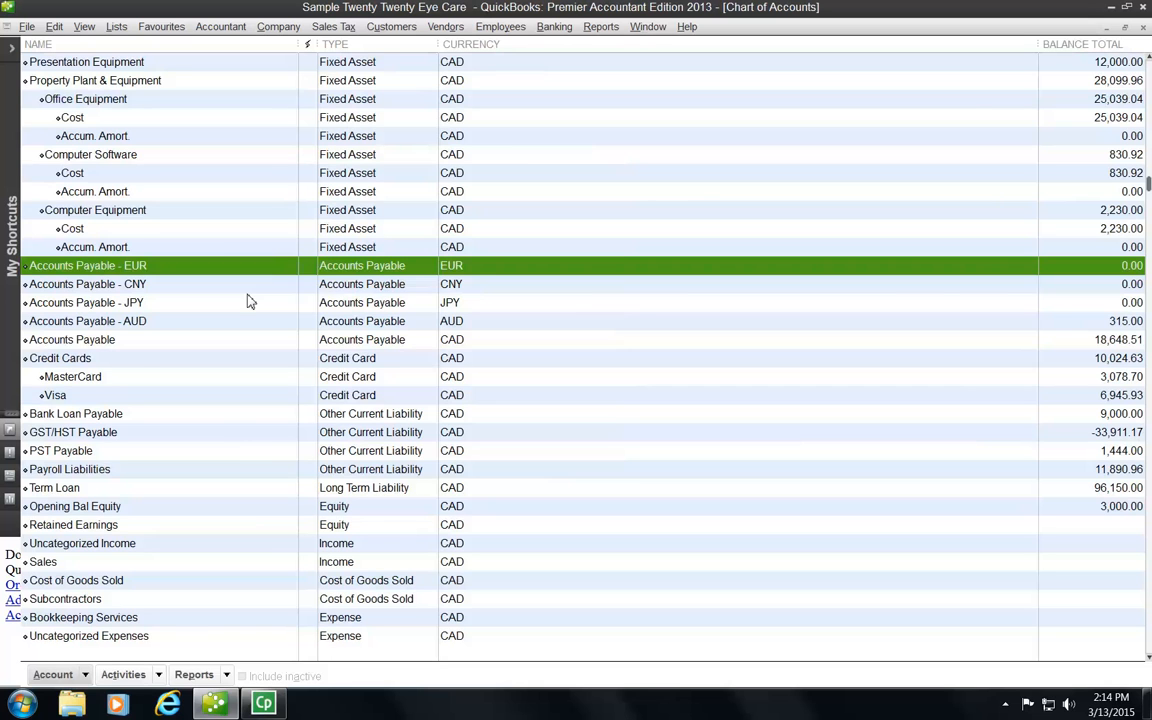
key("Down")
key("Down")
key("Down")
key("Down")
key("Down")
key("Down")
key("Down")
key("Down")
key("Down")
key("Down")
key("Down")
key("Down")
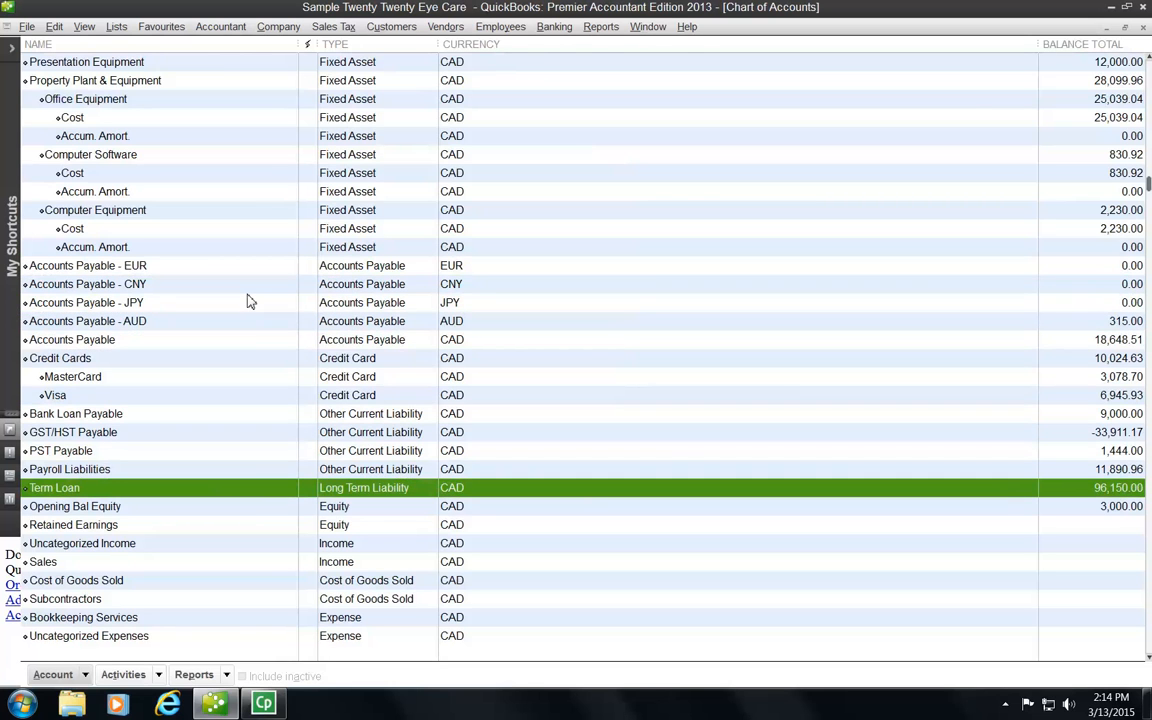
key("Down")
key("Down")
key("Down")
key("Down")
key("Down")
key("Down")
key("Down")
key("Down")
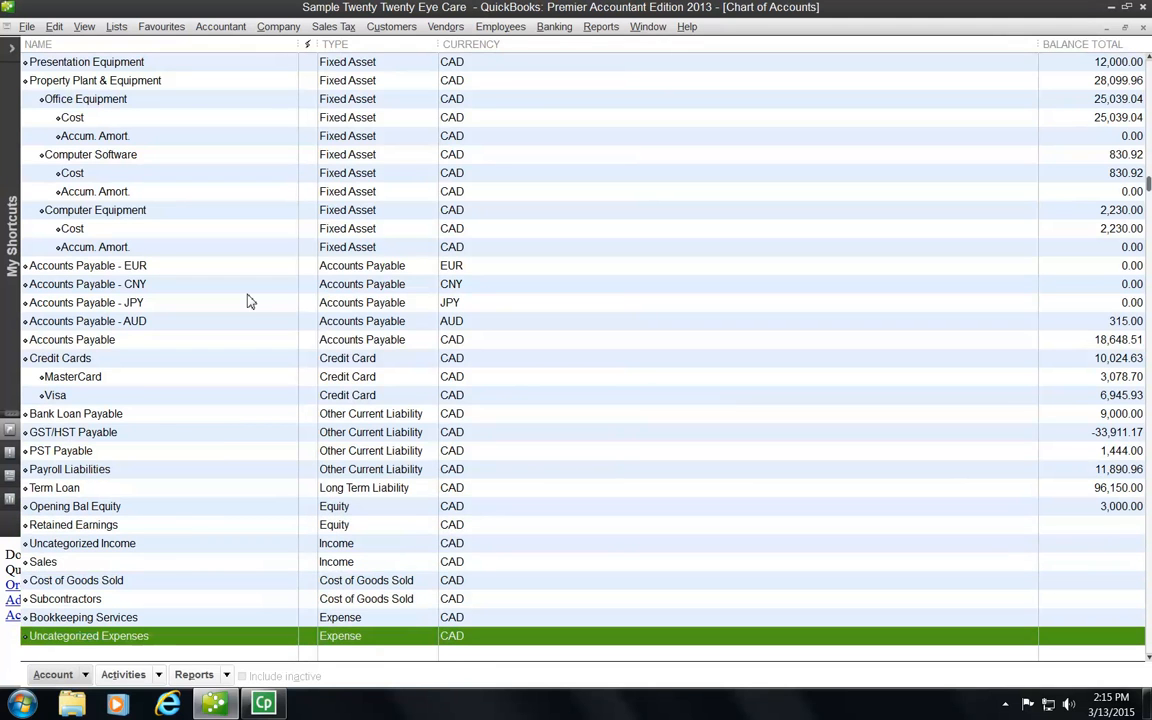
Step: Edit Uncategorized Expenses and change its name to Miscellaneous Expenses
left_click(85, 675)
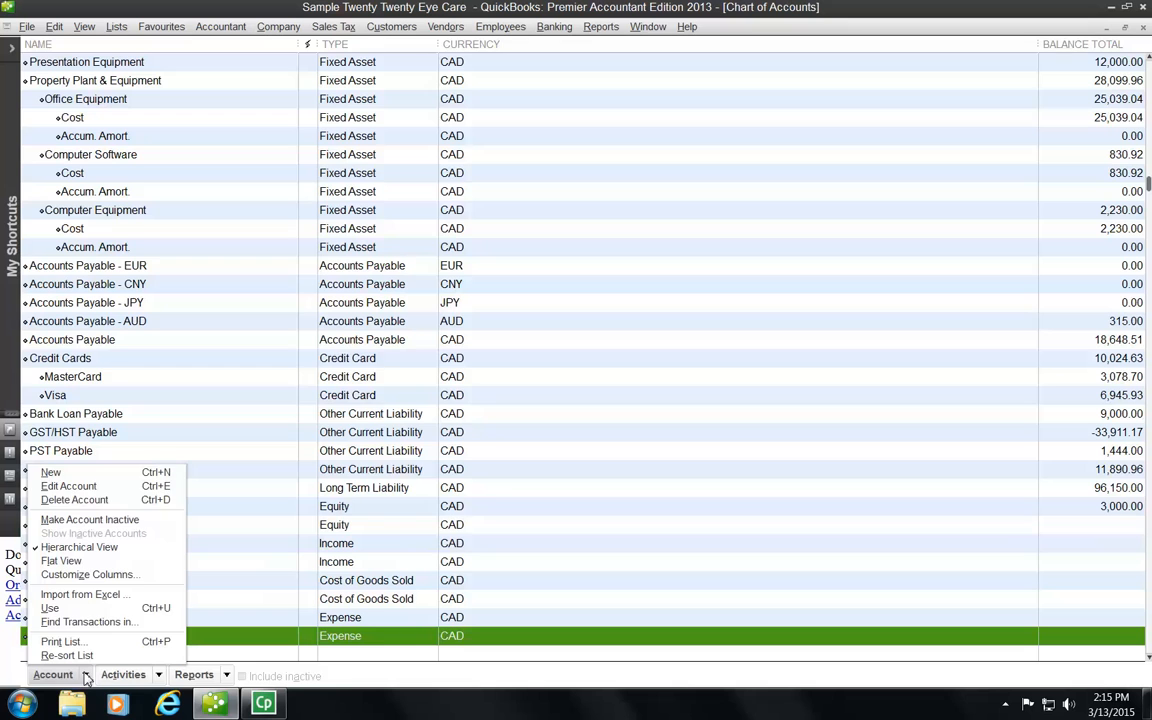
left_click(57, 486)
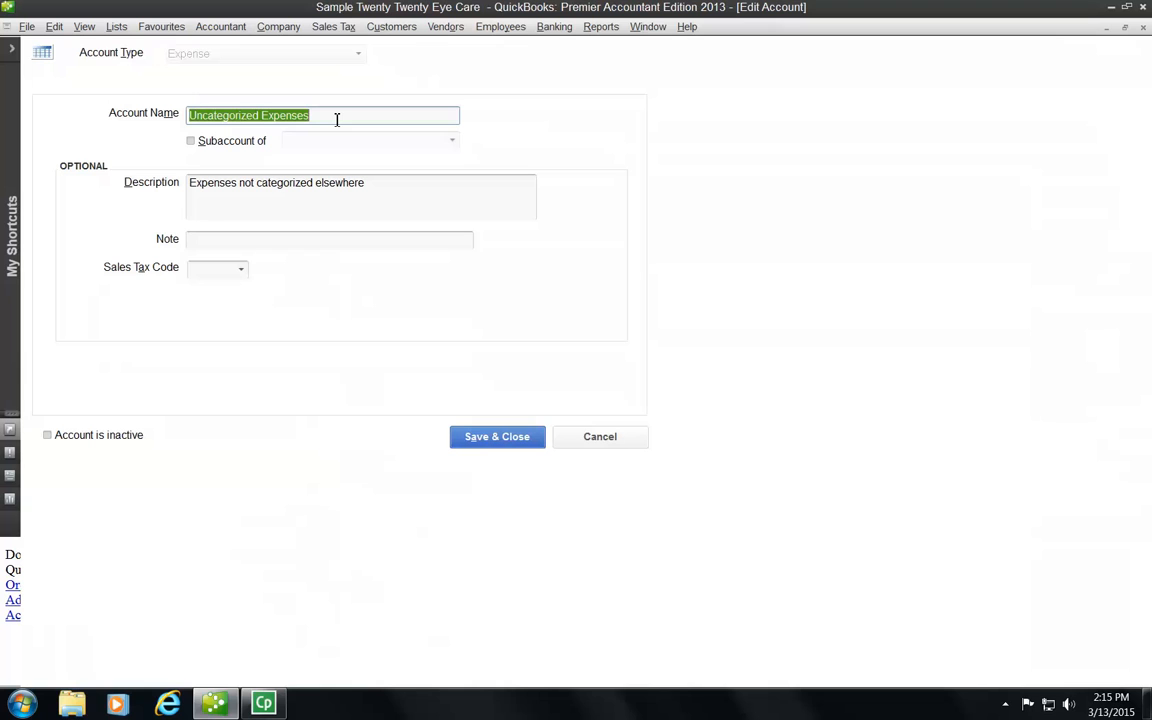
type("Mis")
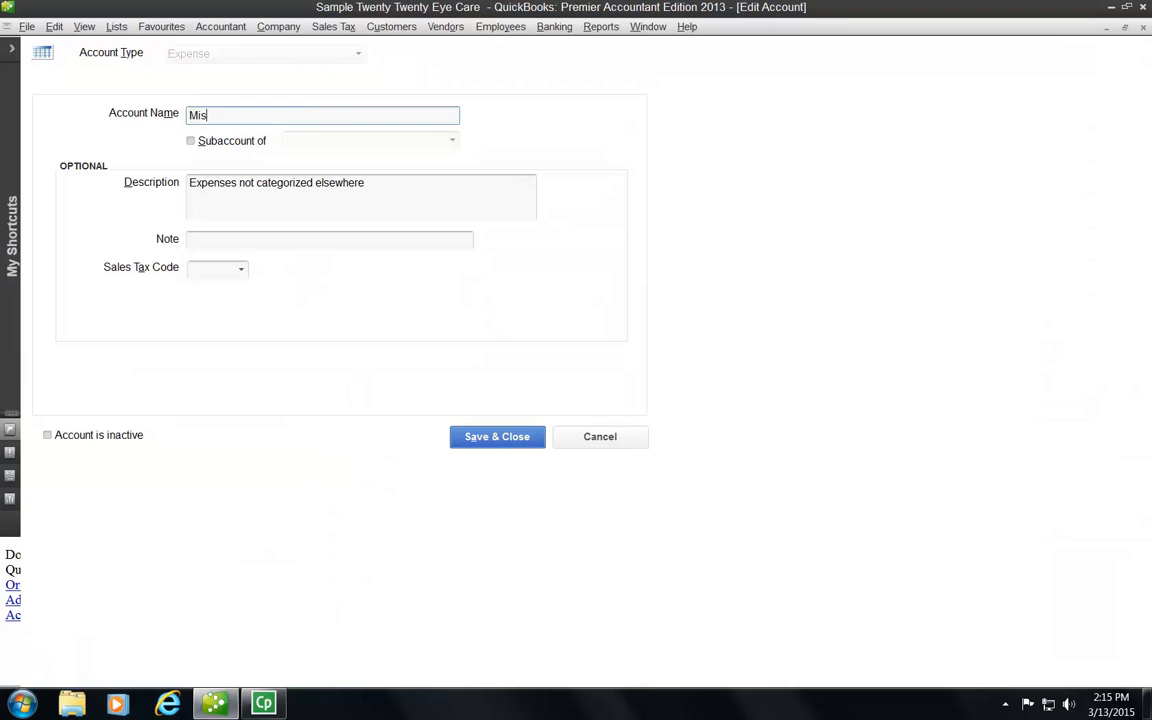
type("cellaneous Expenses")
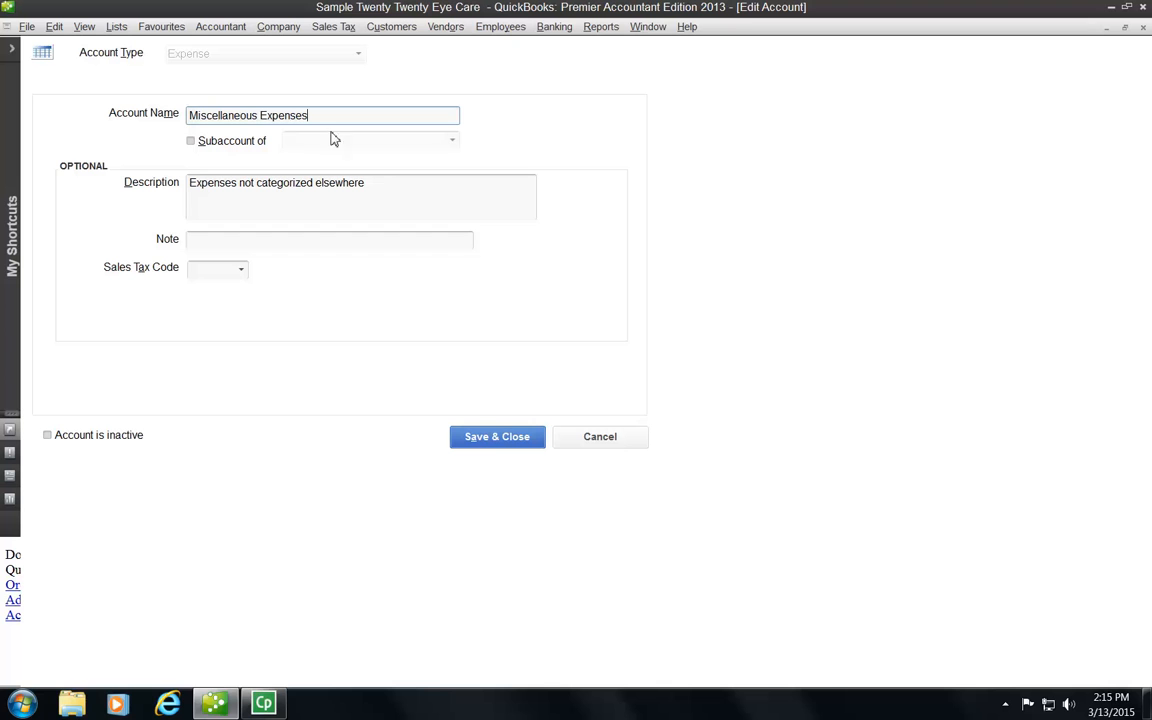
left_click(497, 437)
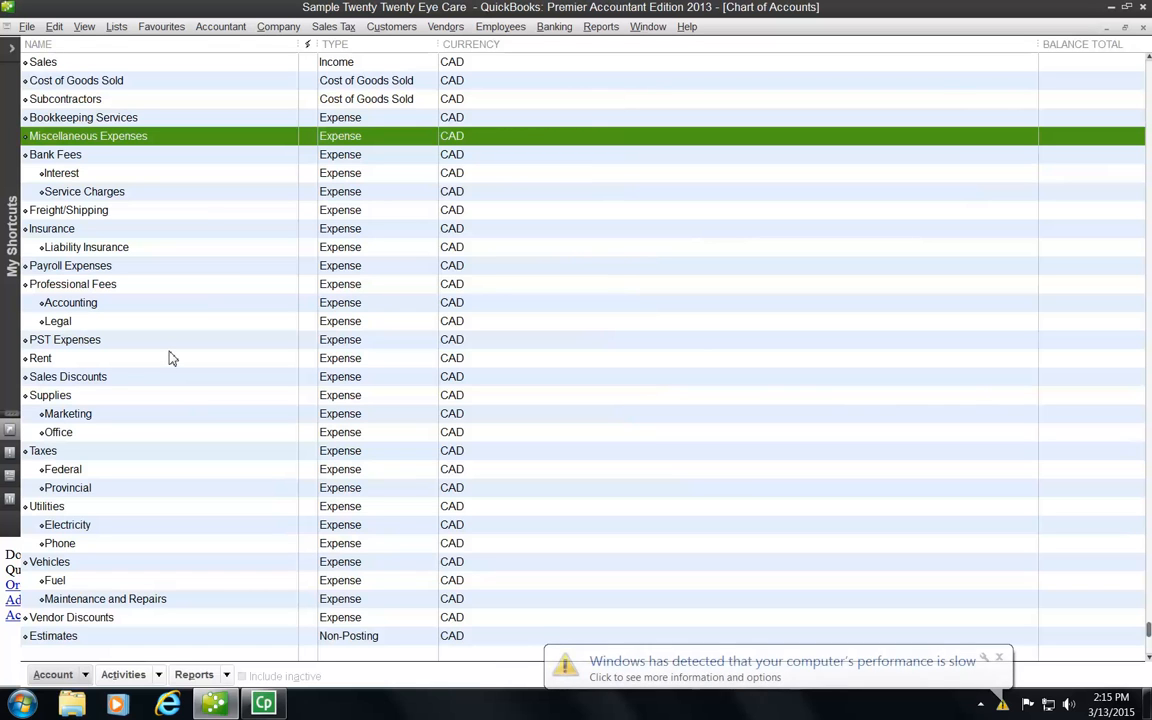
Step: Select Bookkeeping Services and delete the account, confirming with OK
key("Up")
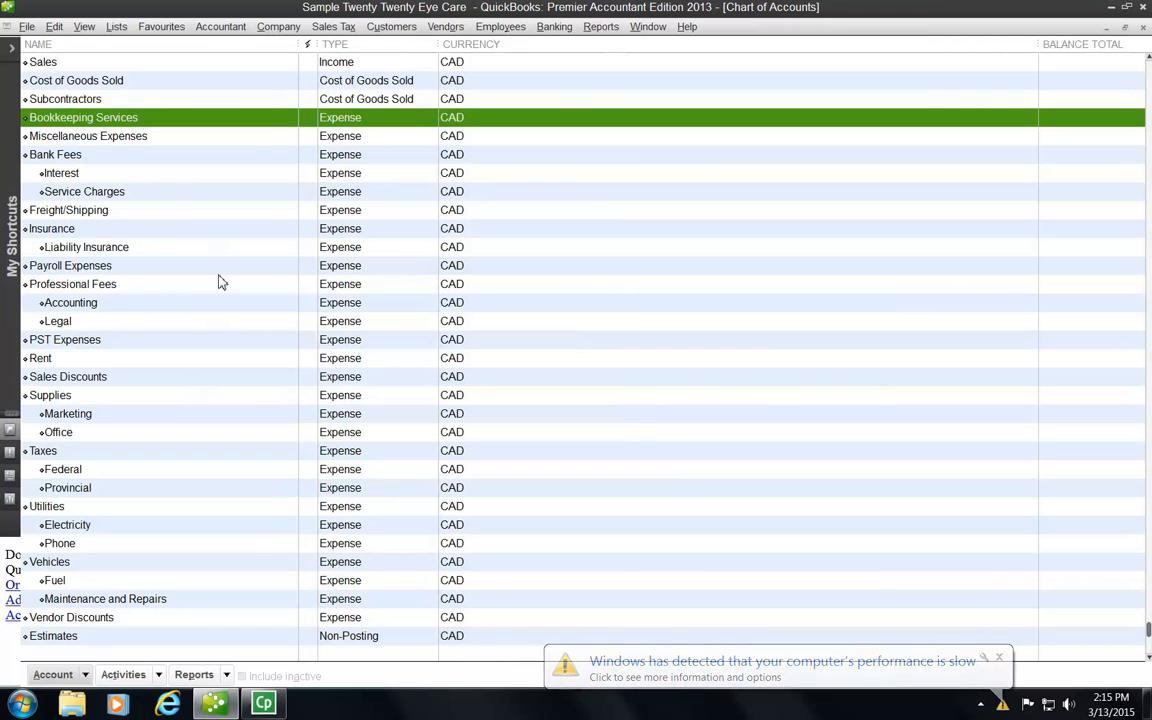
key("Up")
key("Up")
key("Down")
key("Down")
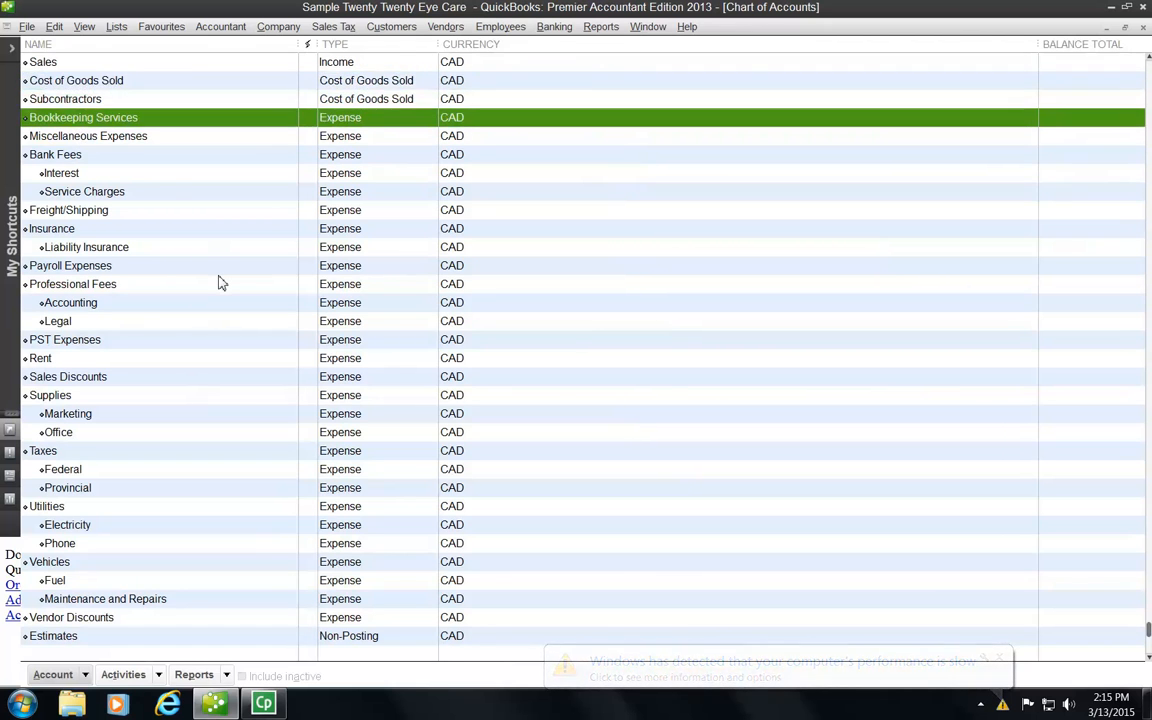
left_click(87, 675)
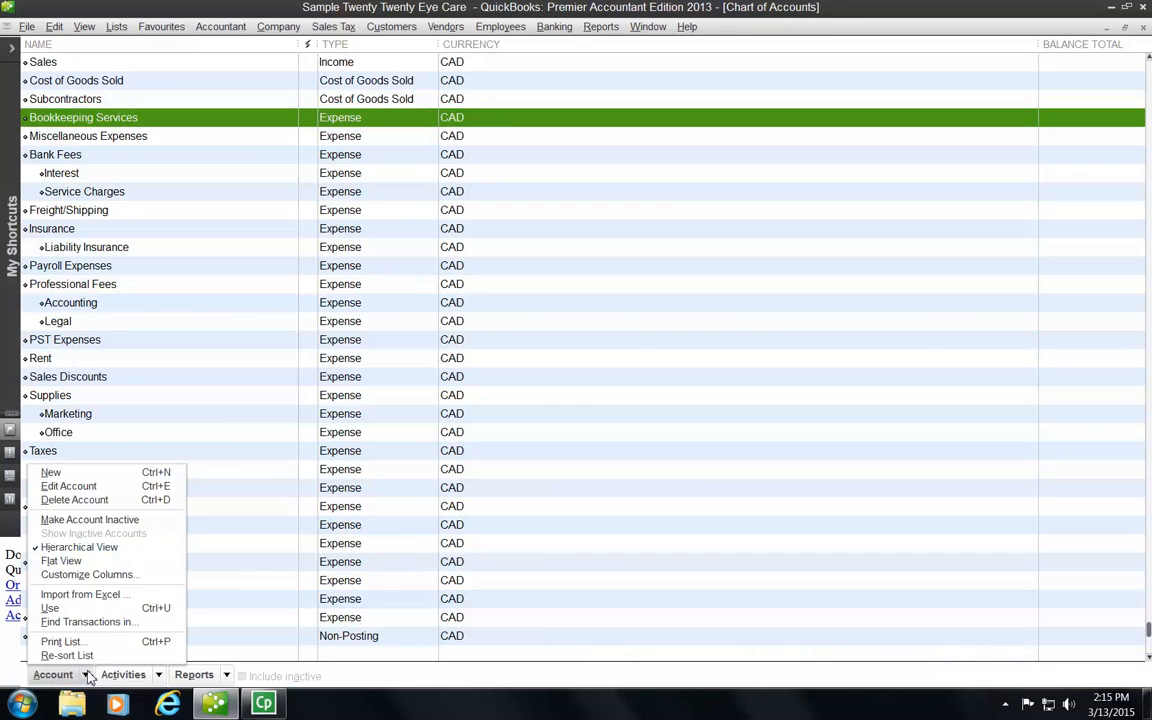
left_click(78, 500)
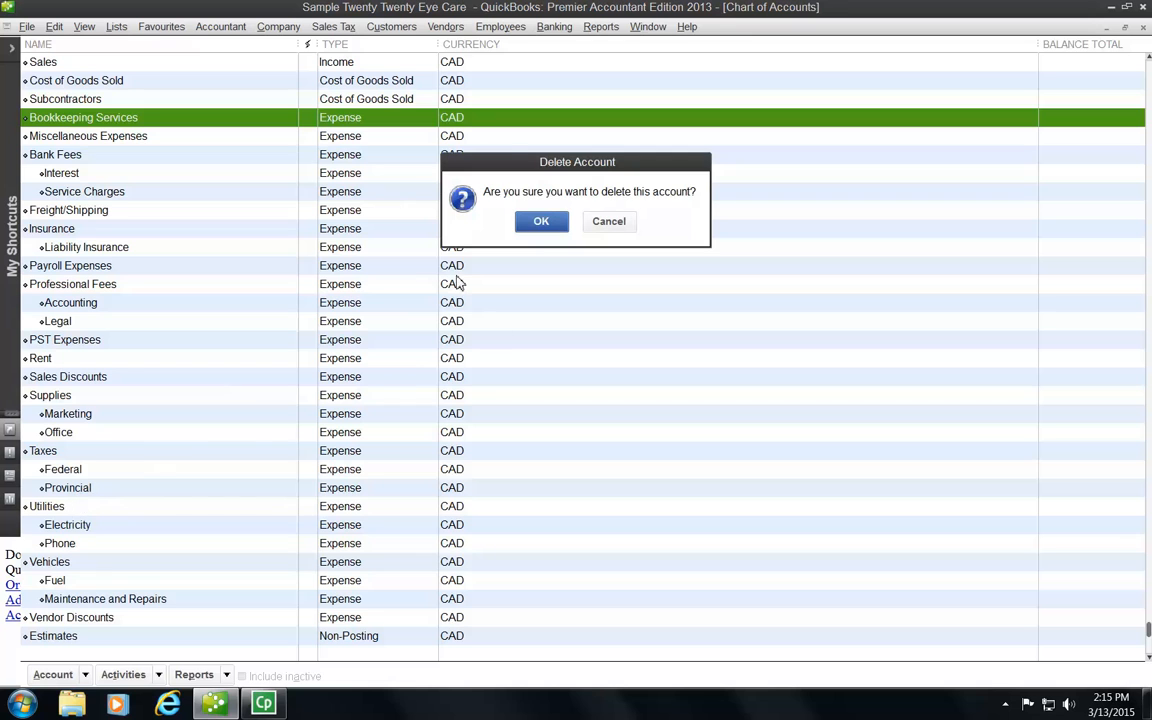
left_click(538, 222)
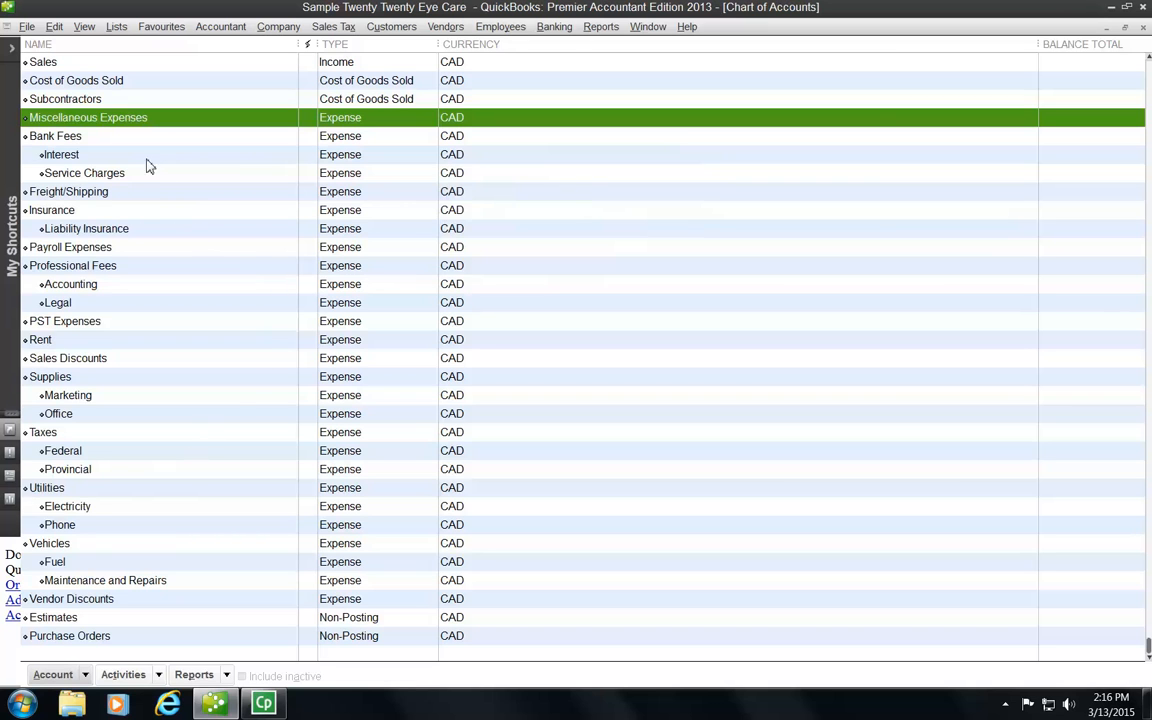
left_click(66, 192)
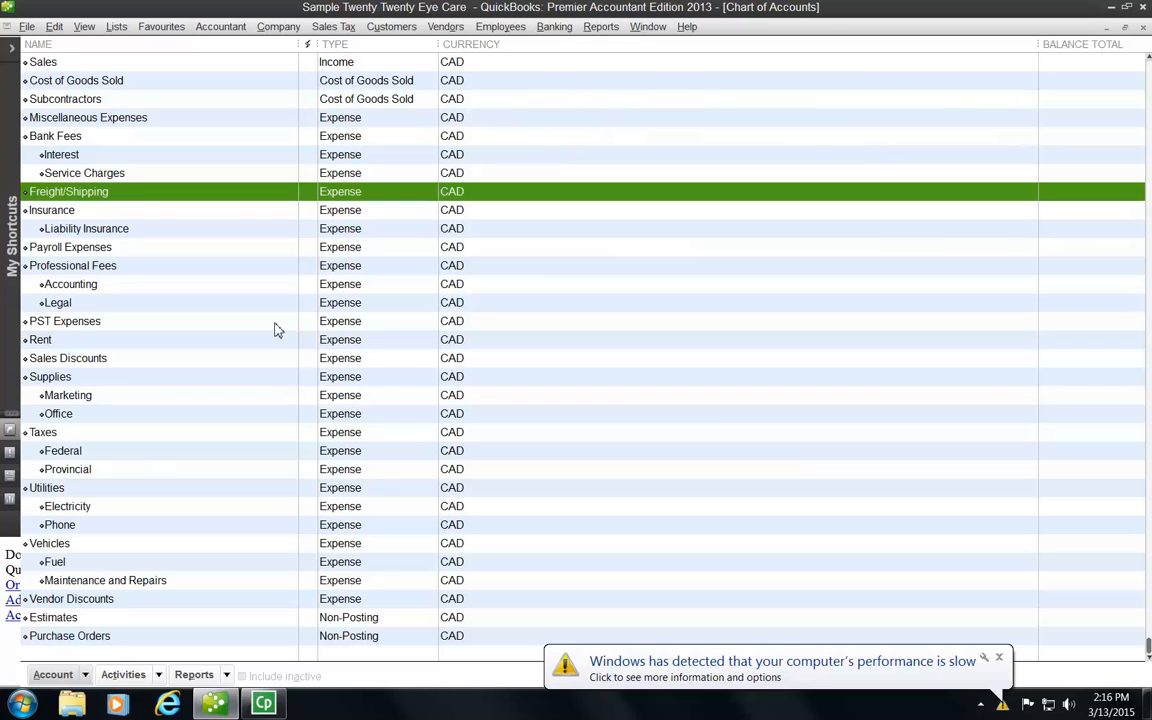
Step: Select Bank Loan Payable and choose Make Inactive instead of deleting it
key("Up")
key("Up")
key("Up")
key("Up")
key("Up")
key("Up")
key("Up")
key("Up")
key("Up")
key("Up")
key("Up")
key("Up")
key("Up")
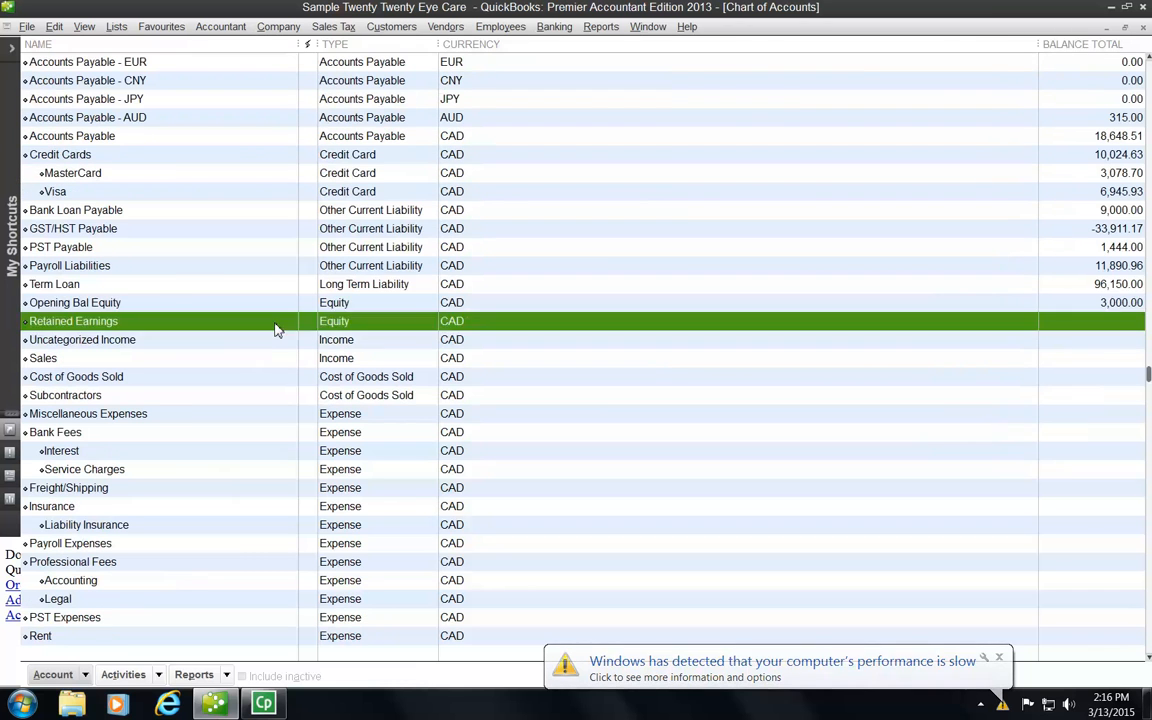
key("Page_Up")
key("Down")
key("Down")
key("Down")
key("Down")
key("Down")
key("Down")
key("Down")
key("Down")
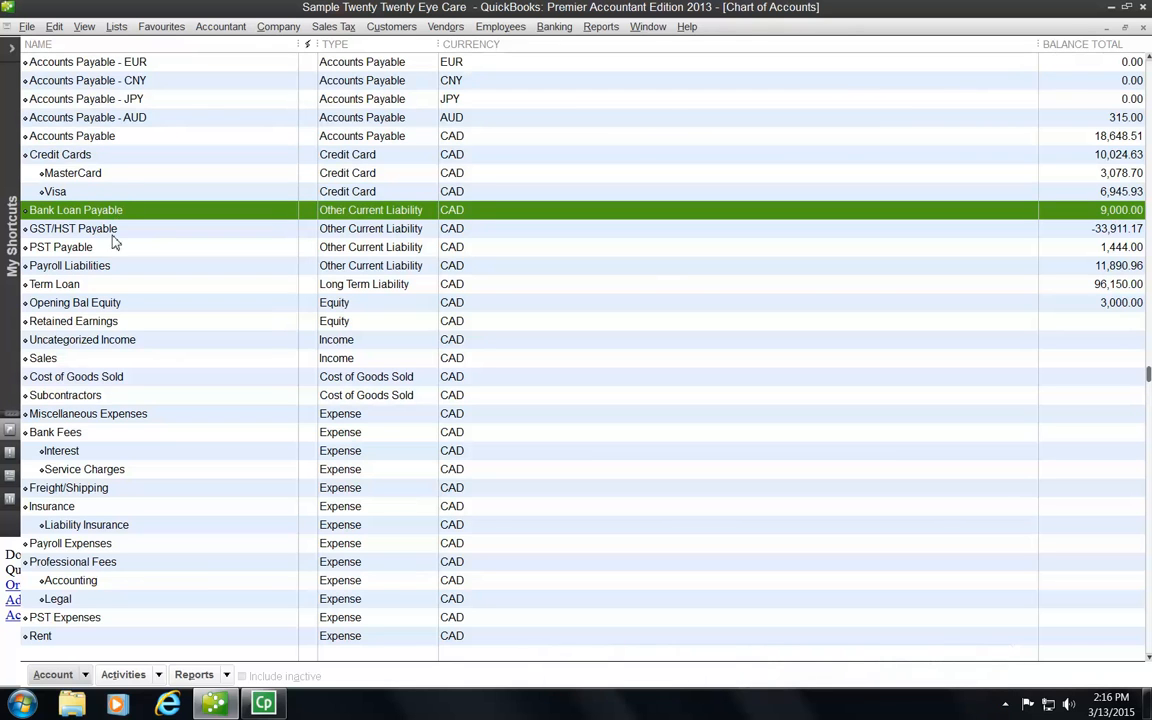
left_click(87, 676)
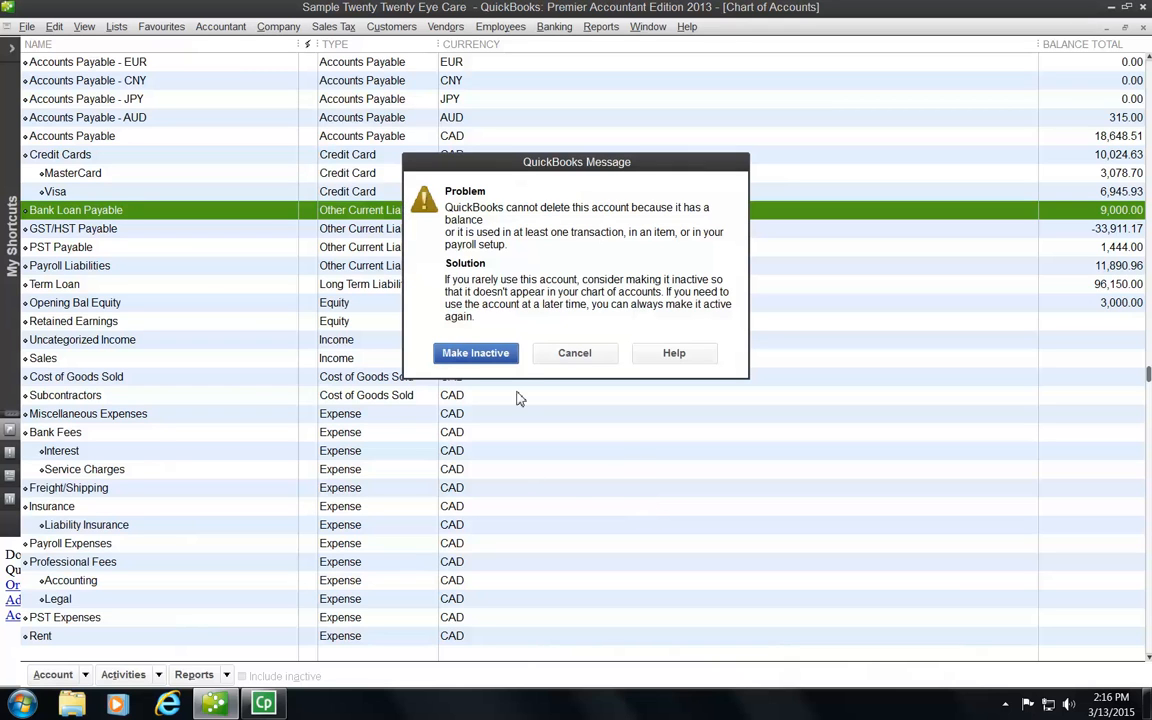
left_click(475, 356)
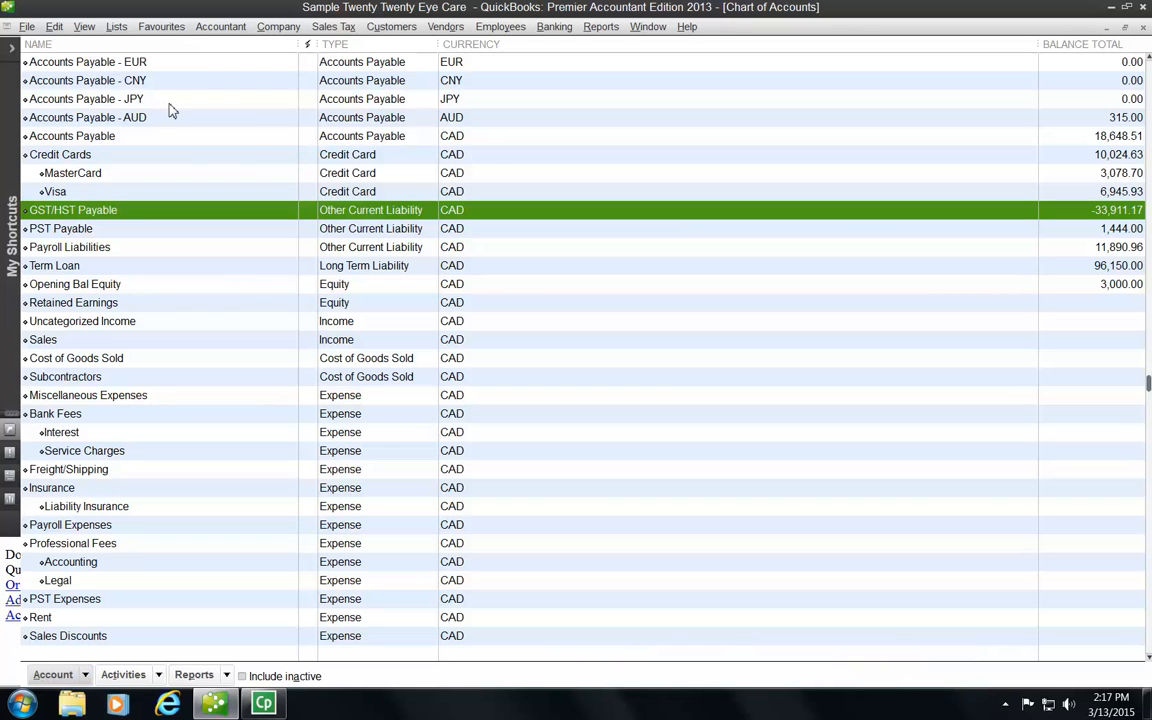
key("Up")
key("Up")
key("Up")
key("Up")
key("Up")
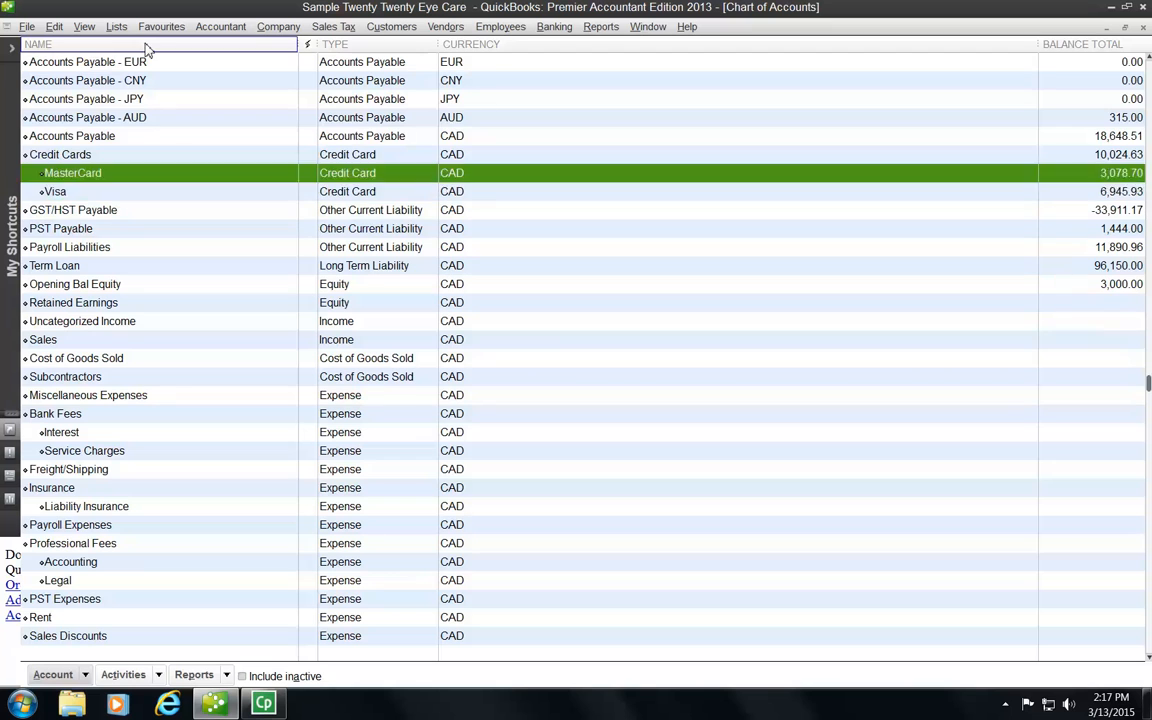